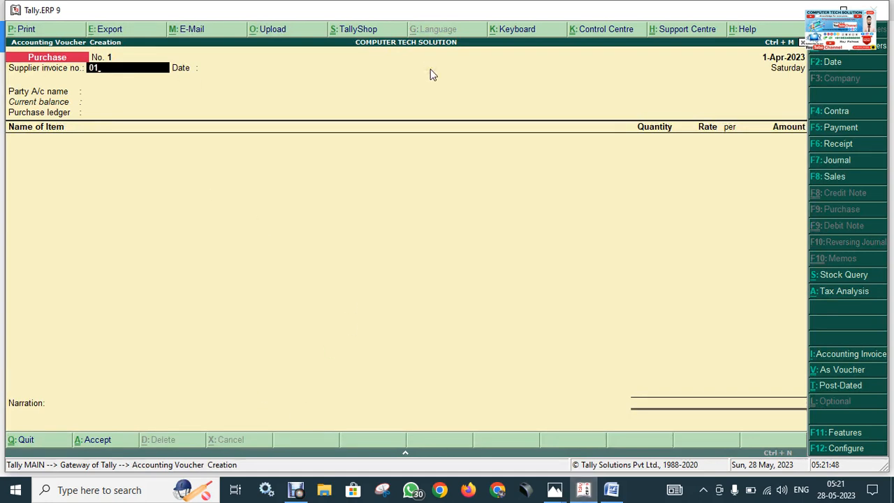
Enter supplier invoice number 01 dated 1-Apr-2023 and select MAHAVEER COMPUTER LAKHISARAI as the party account
key("Return")
key("Return")
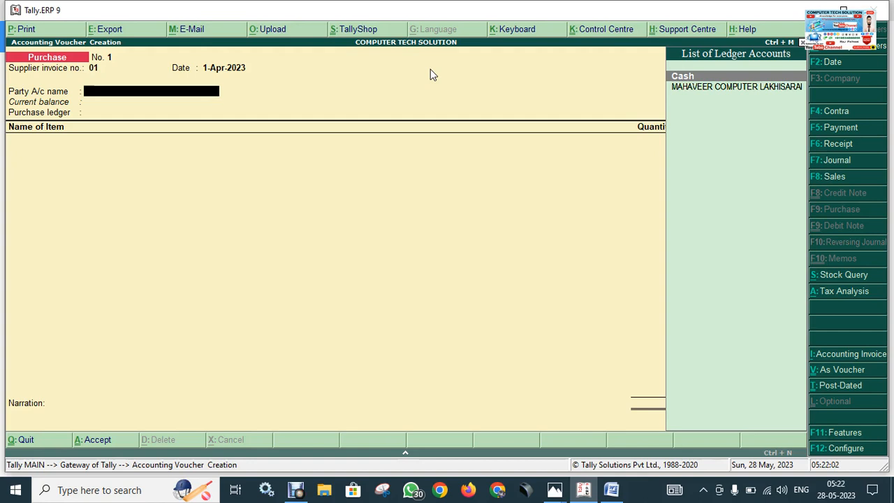
key("Down")
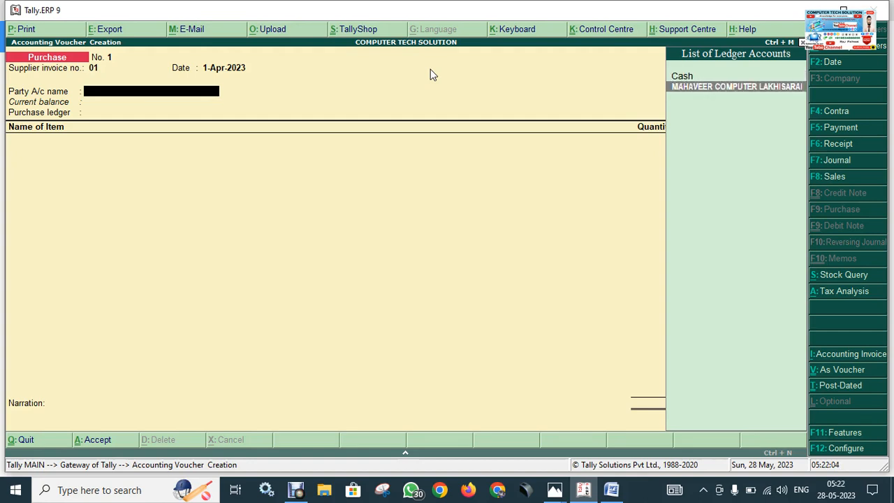
key("Up")
key("Down")
key("Return")
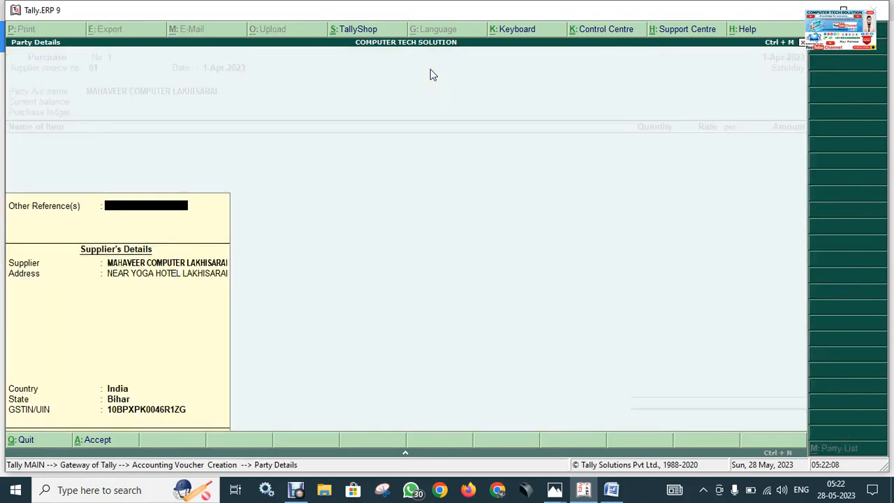
Accept the supplier's details with country India and state Bihar, and choose PURCHASE EXEMPTED as the purchase ledger
key("Return")
key("Return")
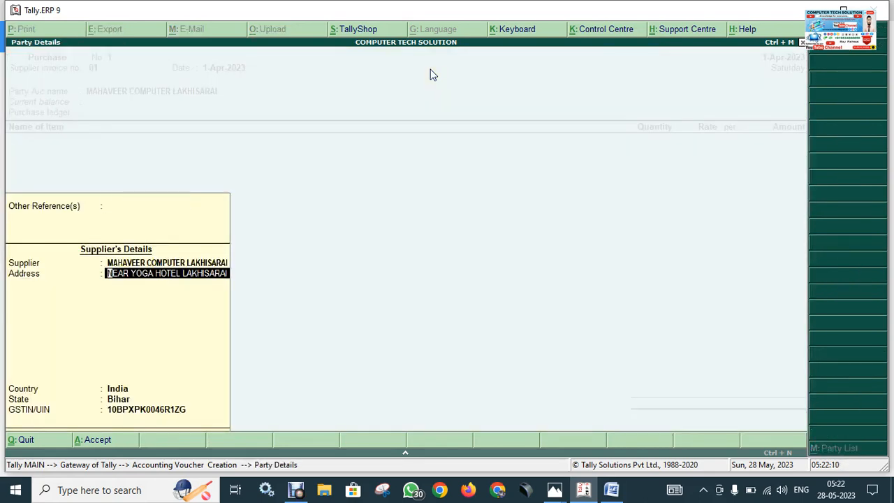
key("Return")
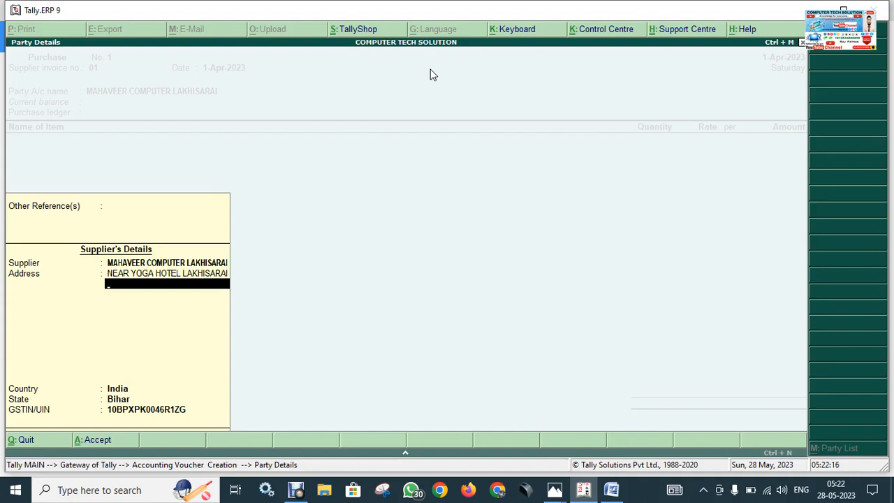
key("Return")
key("Return")
key("Return")
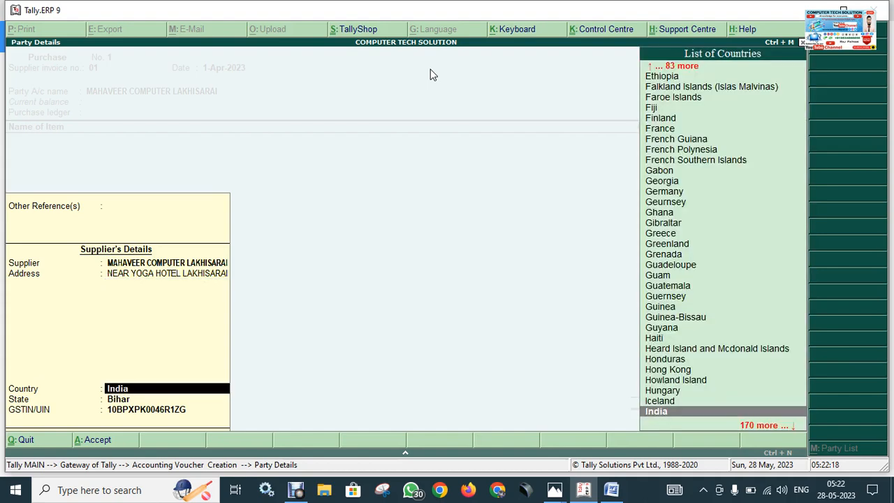
key("Return")
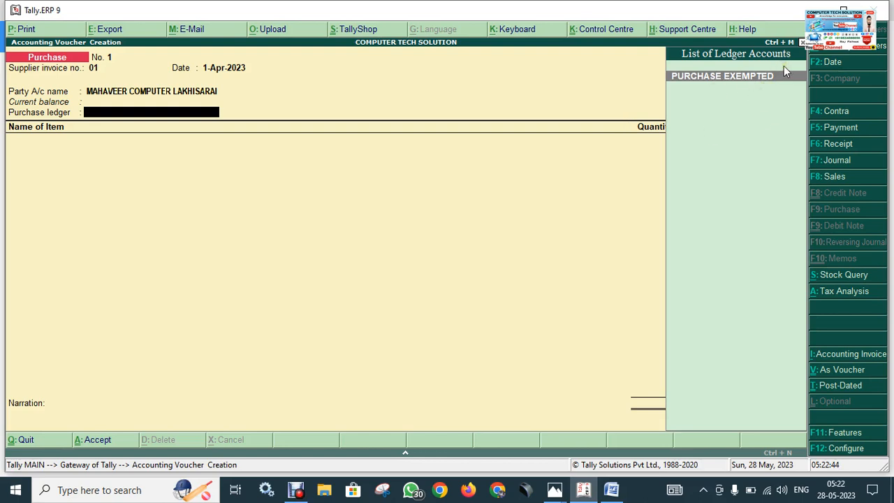
key("Return")
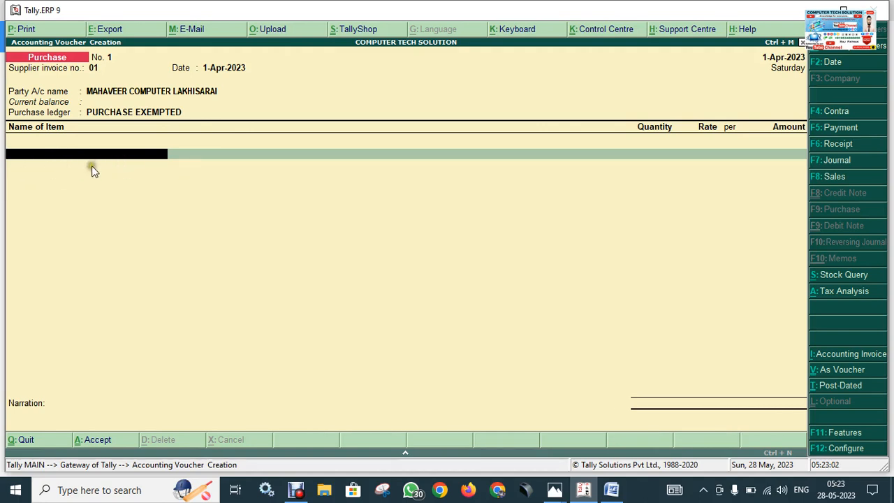
Switch to the Word notes to review the line about creating an item or product, and return to Tally
left_click(611, 490)
left_click(318, 356)
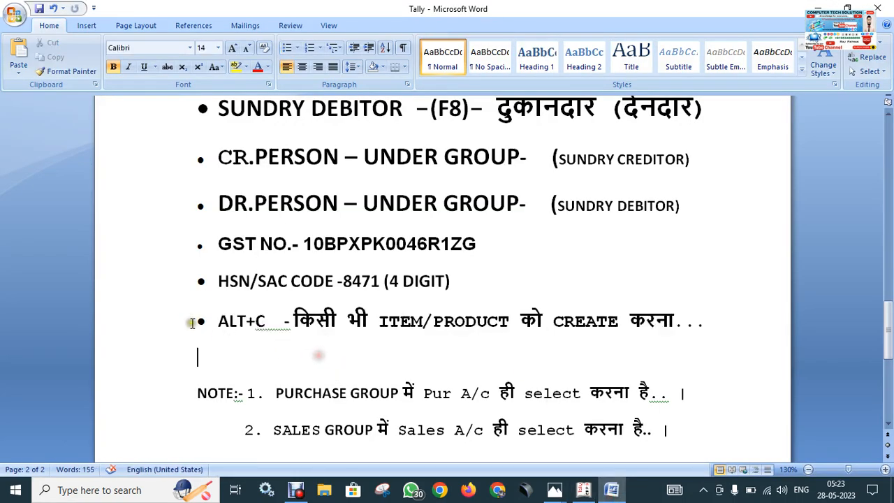
left_click_drag(204, 320, 691, 342)
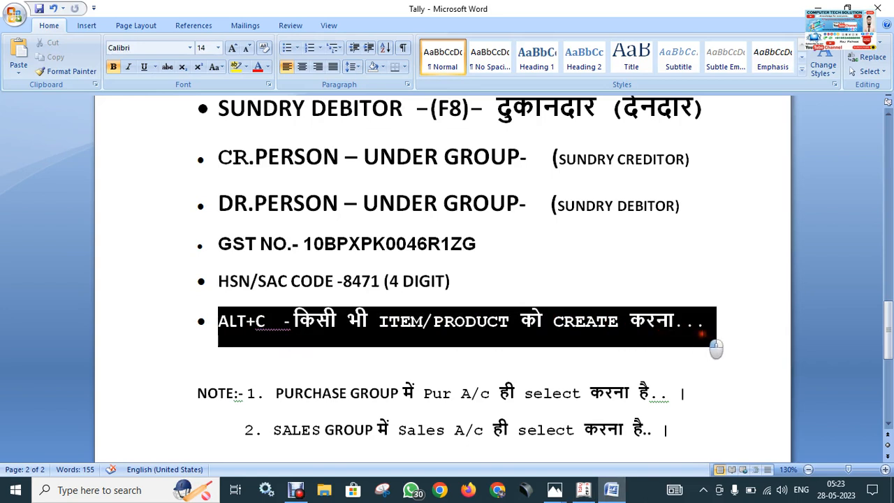
left_click(300, 340)
left_click_drag(234, 331, 277, 338)
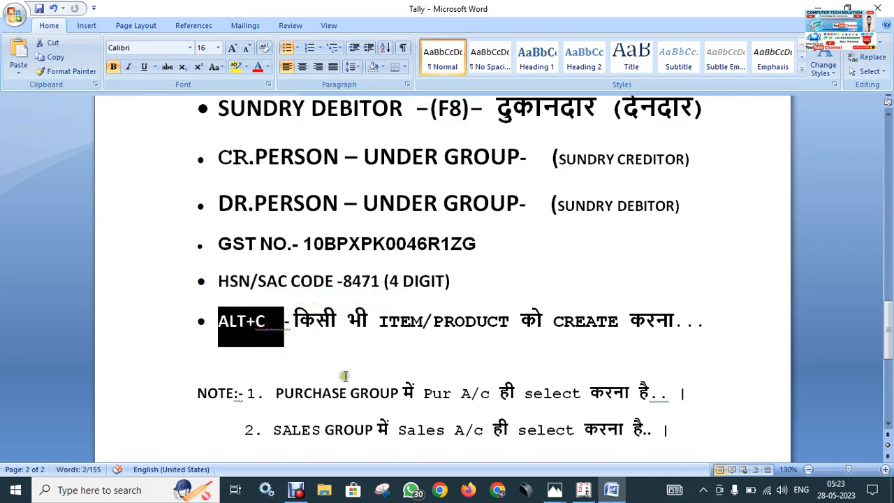
left_click(583, 489)
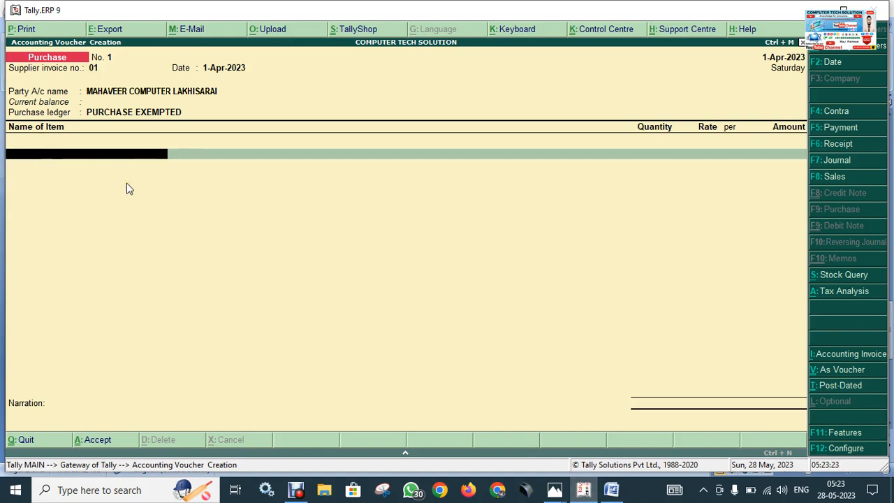
Start a new stock item from the purchase voucher, named Cpu Zebronics, with the alias left empty
key("alt+c")
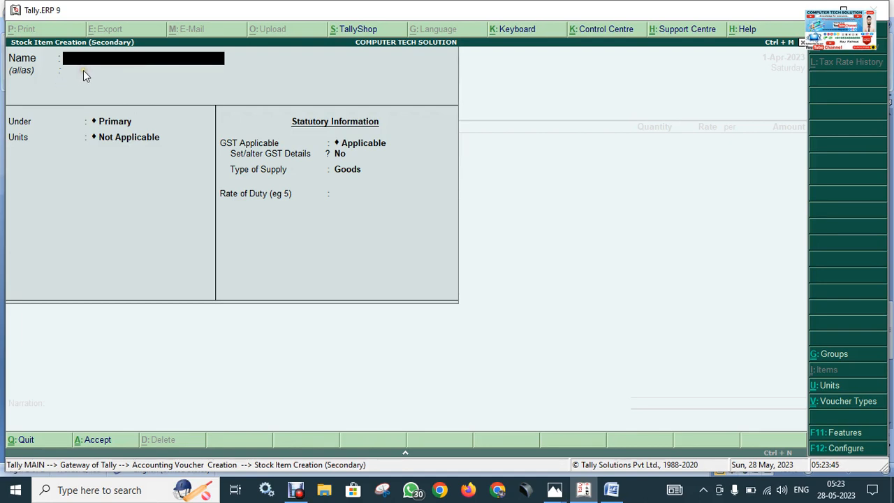
left_click(440, 51)
type("Zebronics")
key("Return")
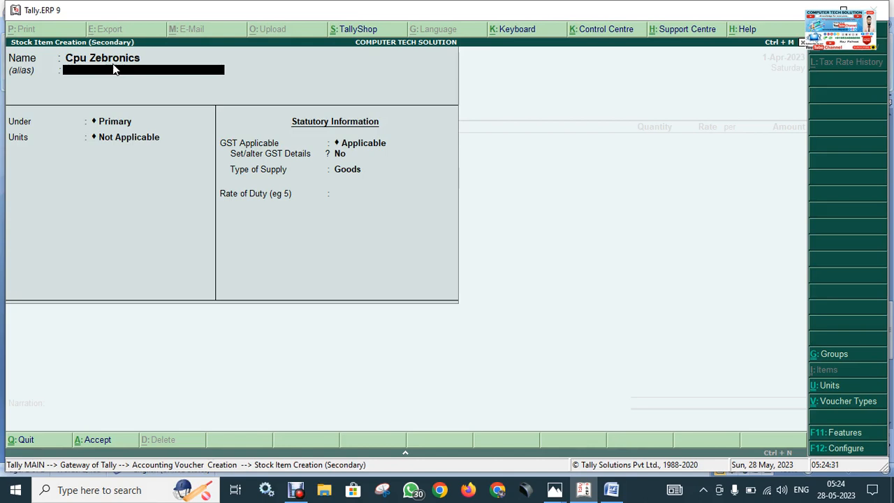
key("Return")
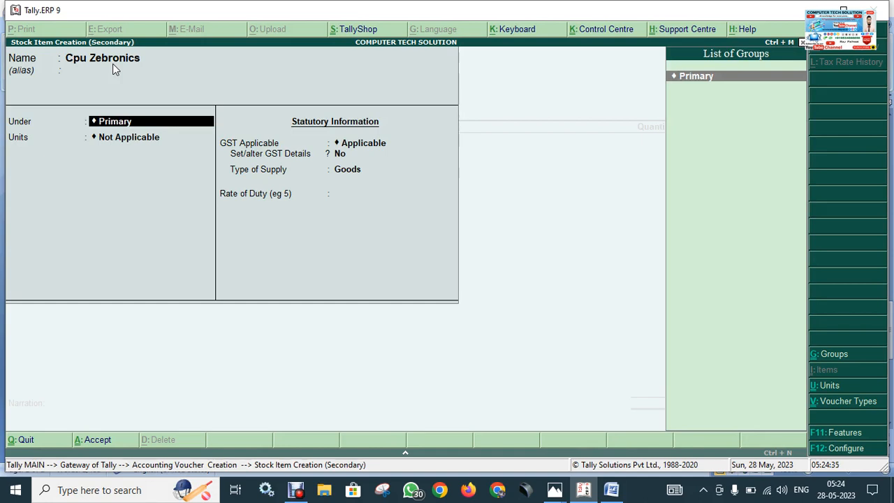
key("BackSpace")
key("BackSpace")
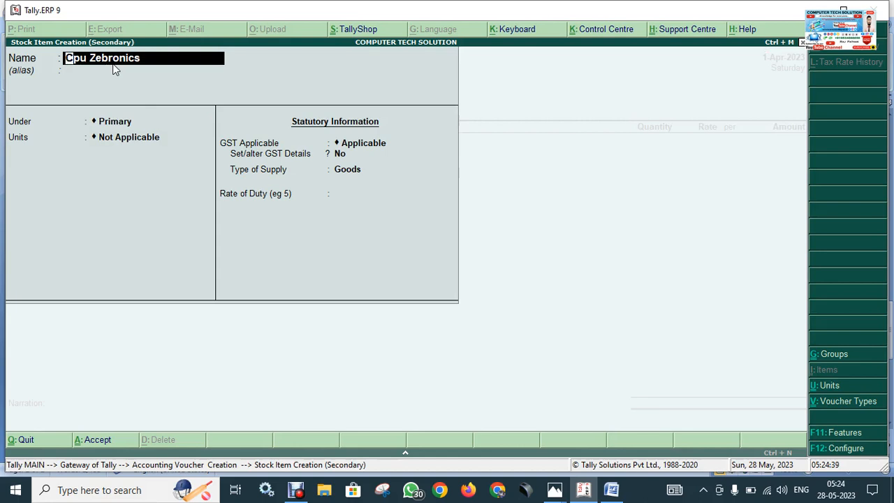
key("Return")
key("Return")
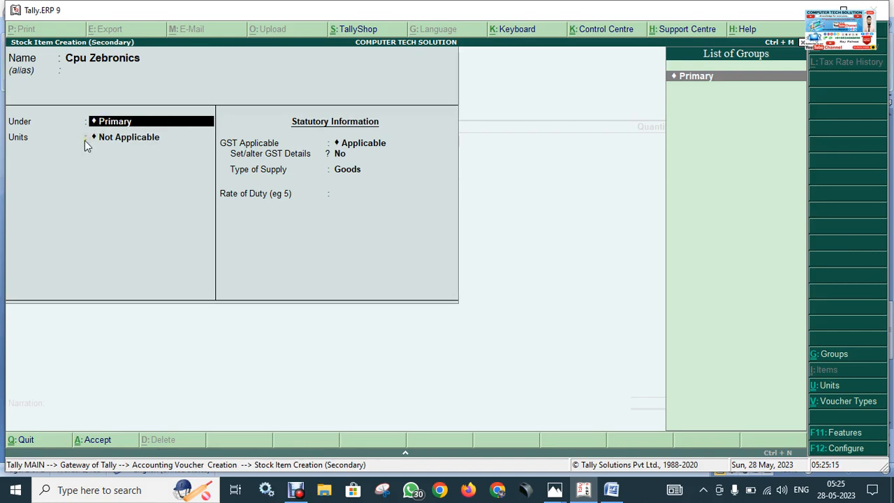
key("alt+c")
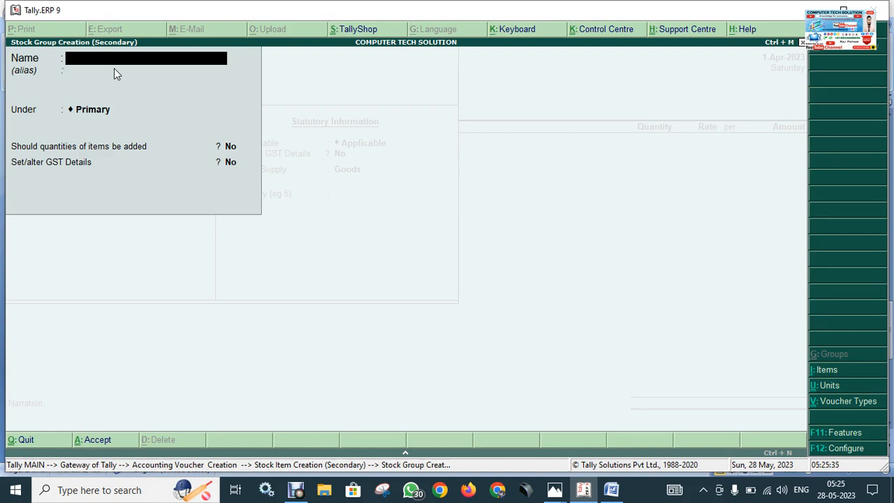
type("Item @00")
left_click_drag(132, 79, 109, 79)
key("Return")
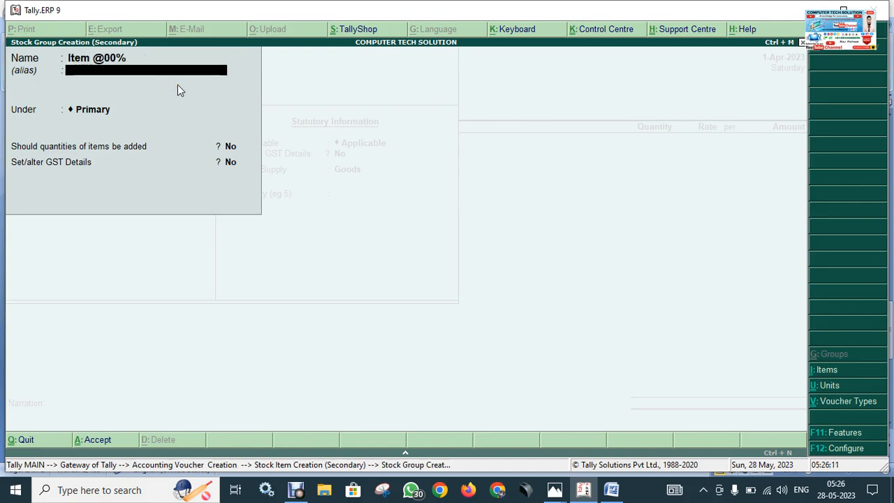
key("Return")
key("Return")
key("Return")
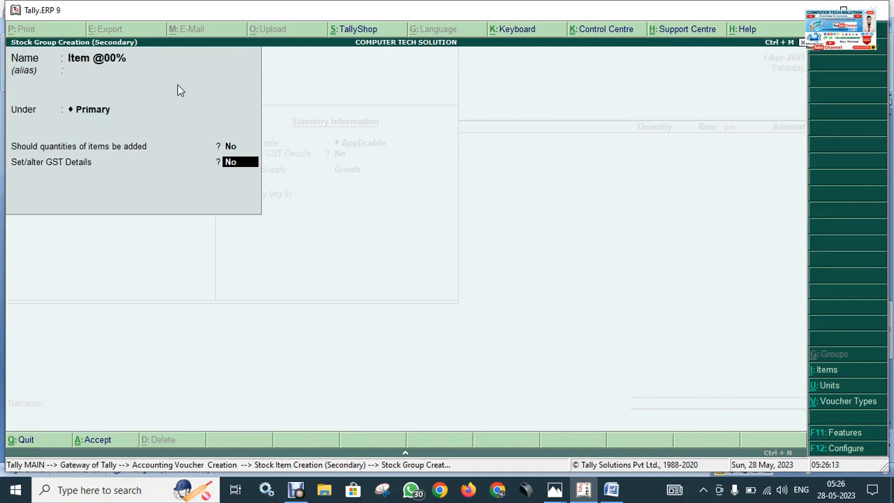
key("Return")
key("Return")
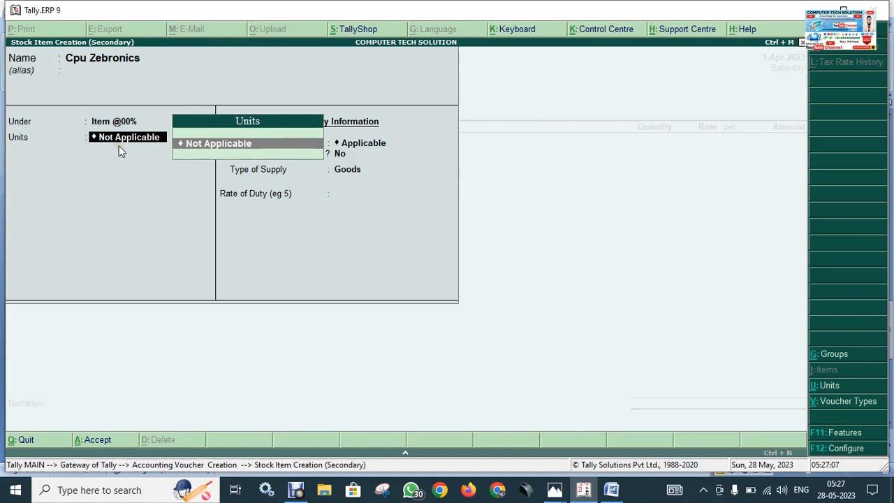
Start a new simple unit of measure for the stock item with the symbol pcs
key("alt+c")
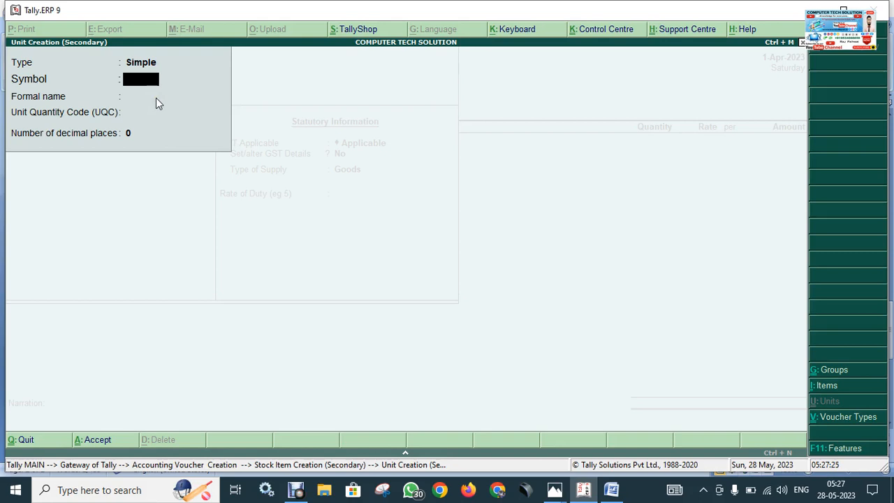
type("cs")
key("Return")
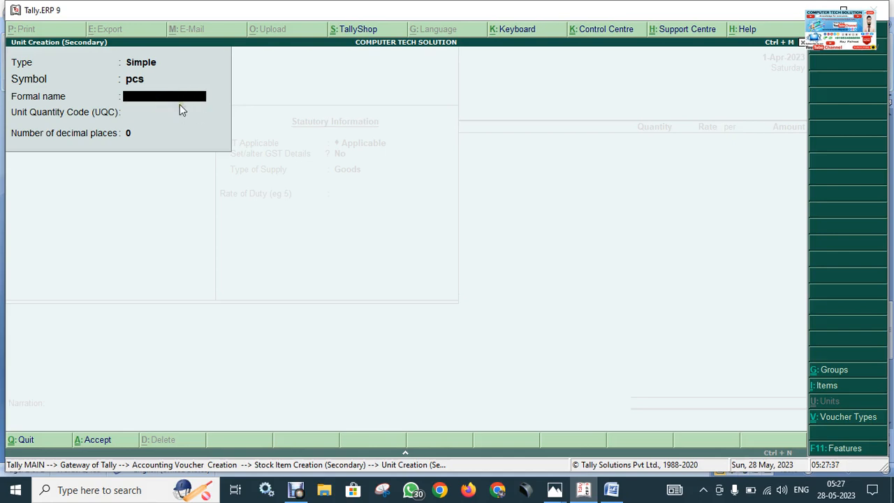
Enter Pcs as the unit's formal name and replace it with Piece
type("Pcs")
key("BackSpace")
key("BackSpace")
key("Return")
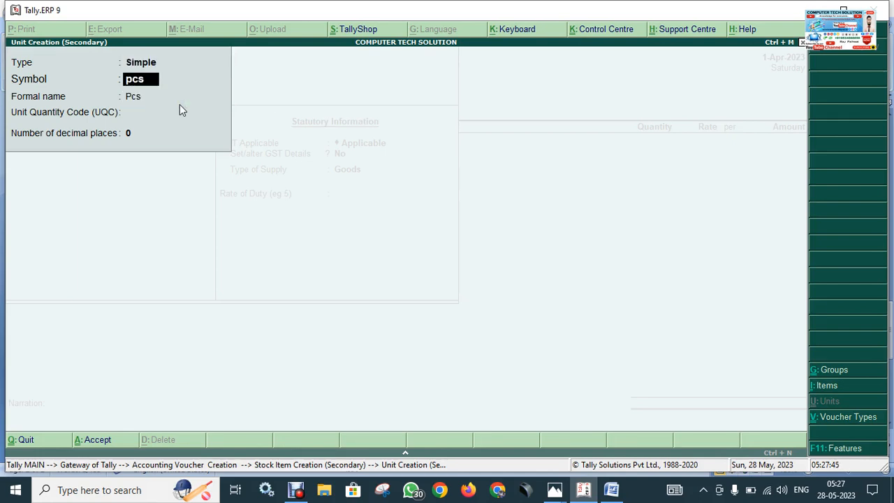
key("Return")
type("Piece")
key("Return")
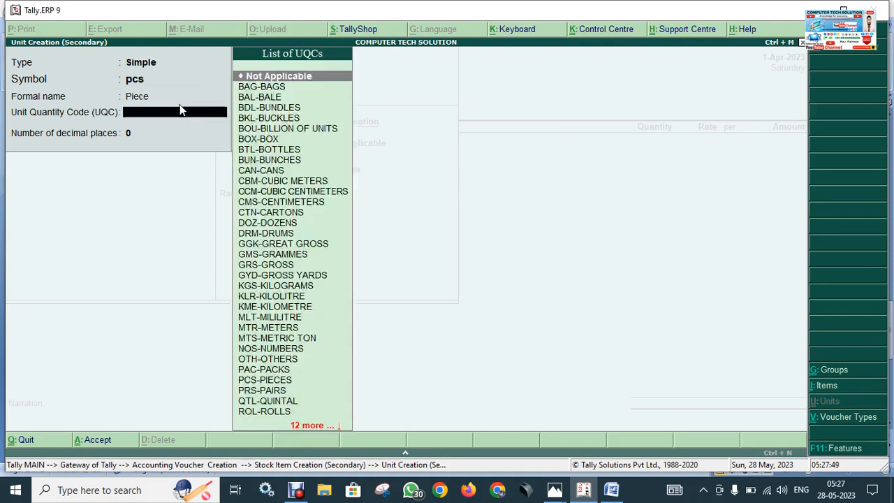
Set the unit's formal name to Pcss and its unit quantity code to PCS-PIECES
key("BackSpace")
type("Pcss")
key("Return")
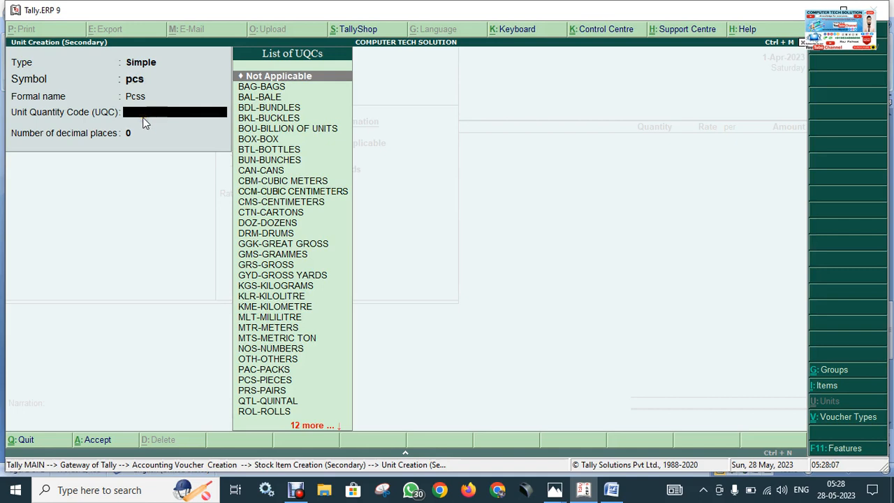
type("p")
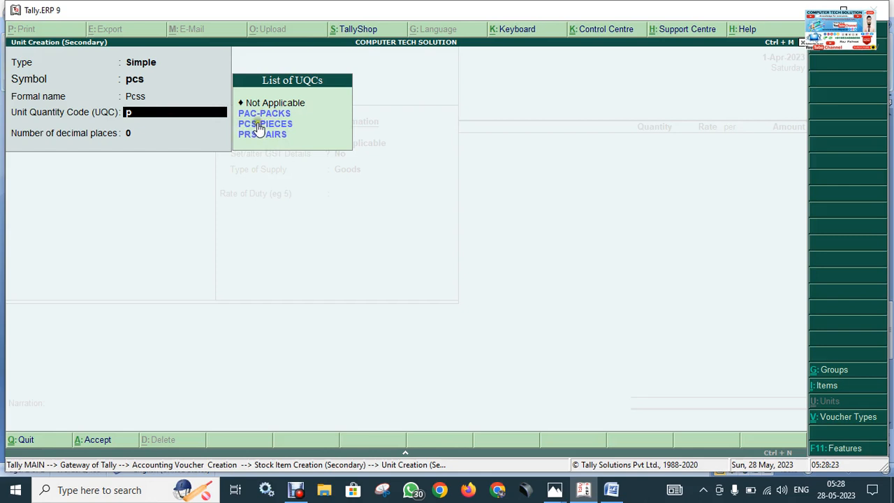
key("Down")
key("Down")
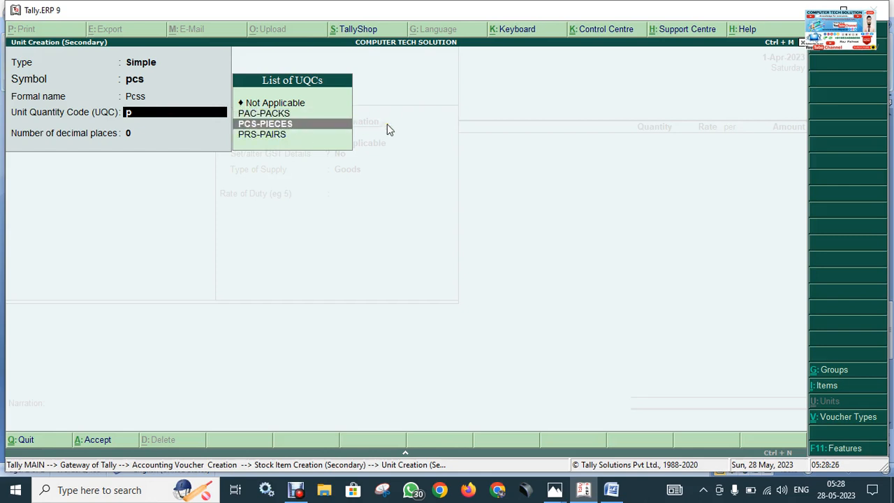
left_click(271, 124)
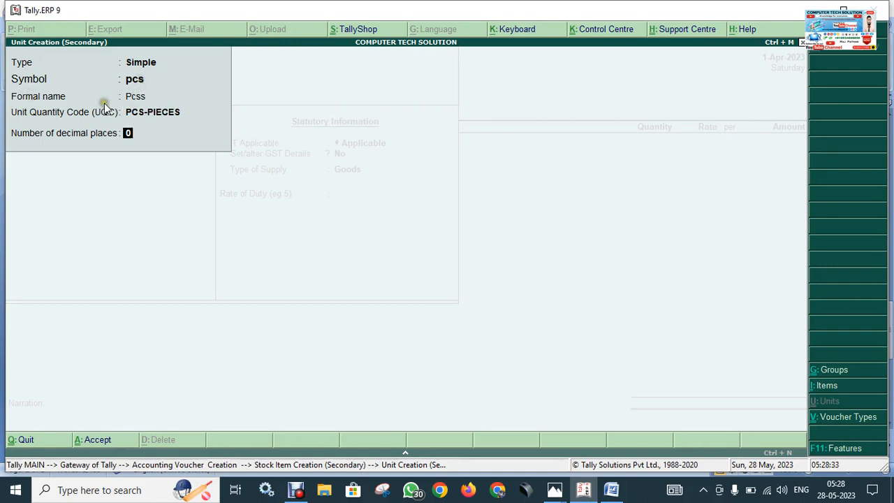
Reopen the unit quantity code, look through the codes matching k, and clear the entry
left_click(140, 105)
left_click(141, 128)
left_click(166, 116)
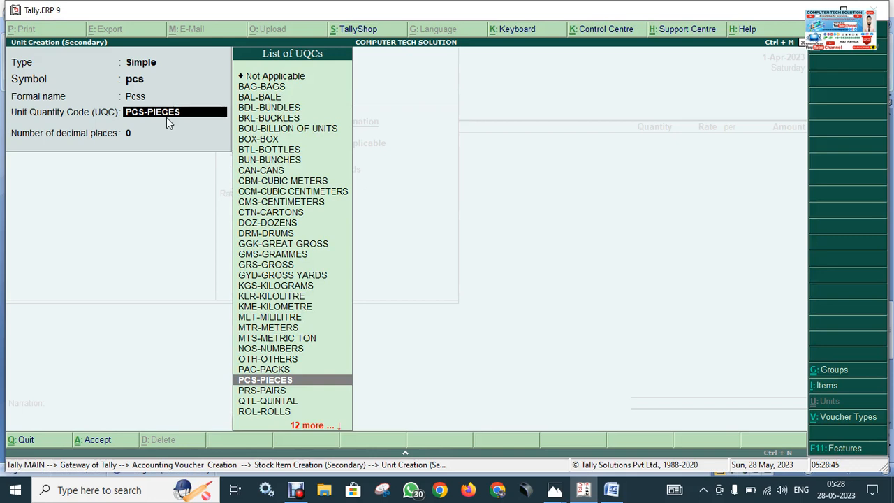
type("k")
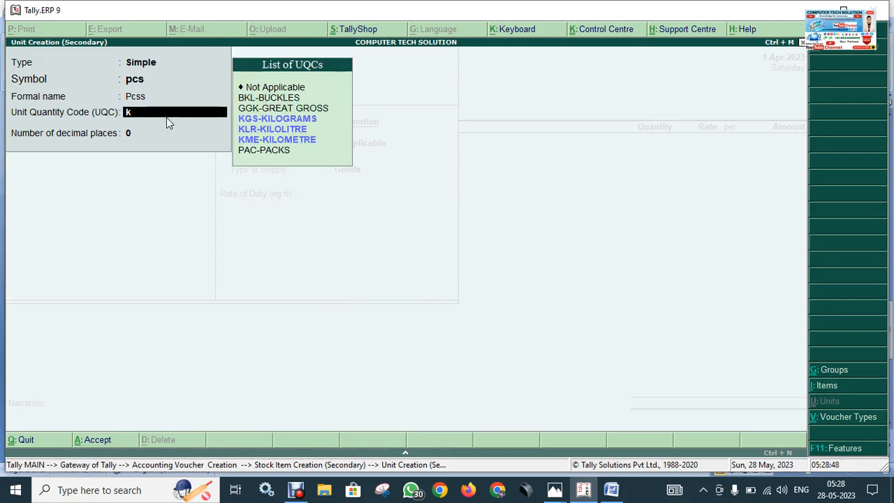
key("Down")
key("Down")
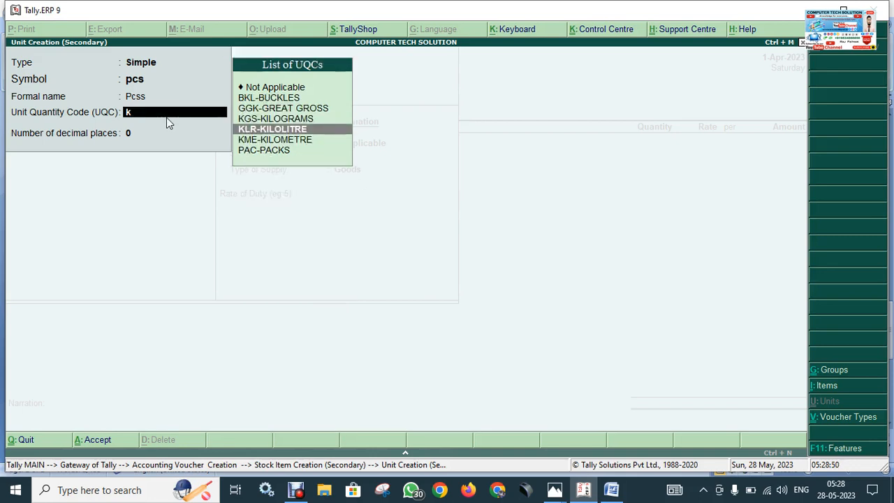
key("Up")
key("Down")
key("Down")
key("Down")
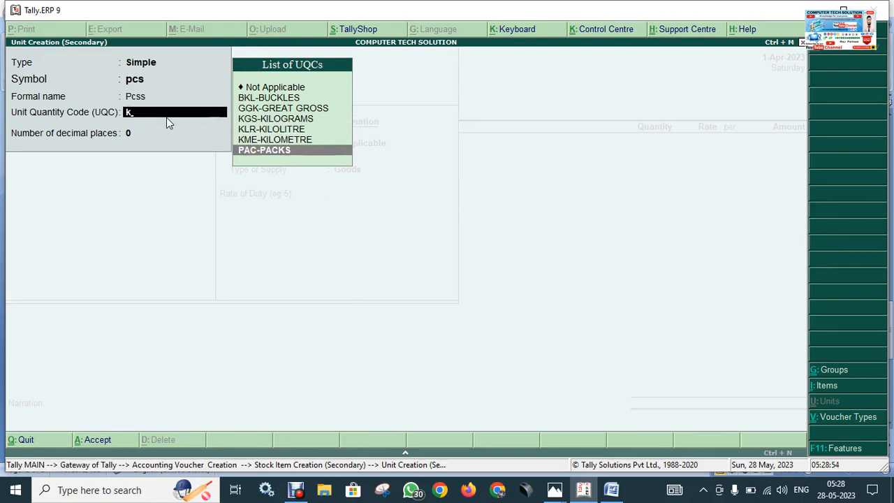
key("BackSpace")
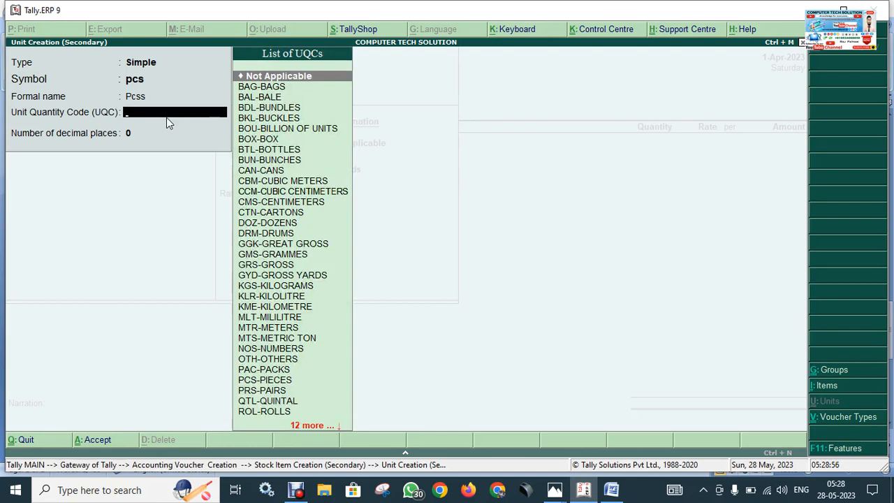
Set the unit quantity code to PCS-PIECES with 0 decimal places, save the unit and assign it to the stock item
type("pc")
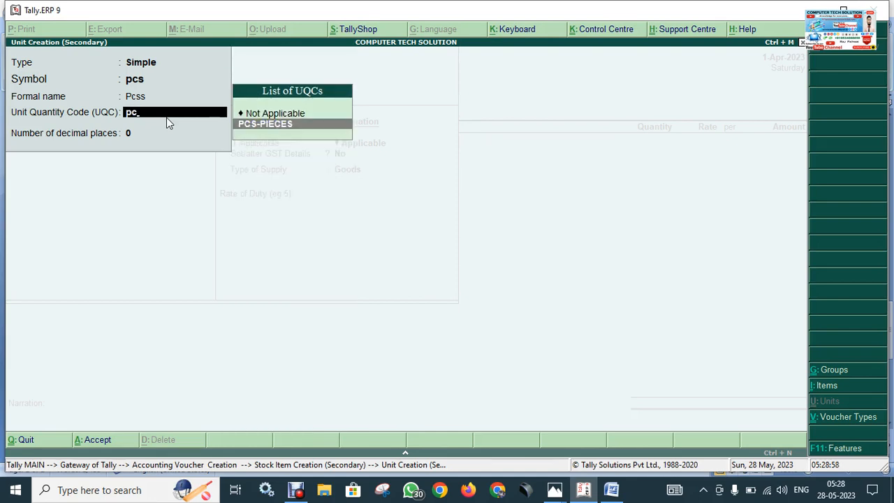
key("Return")
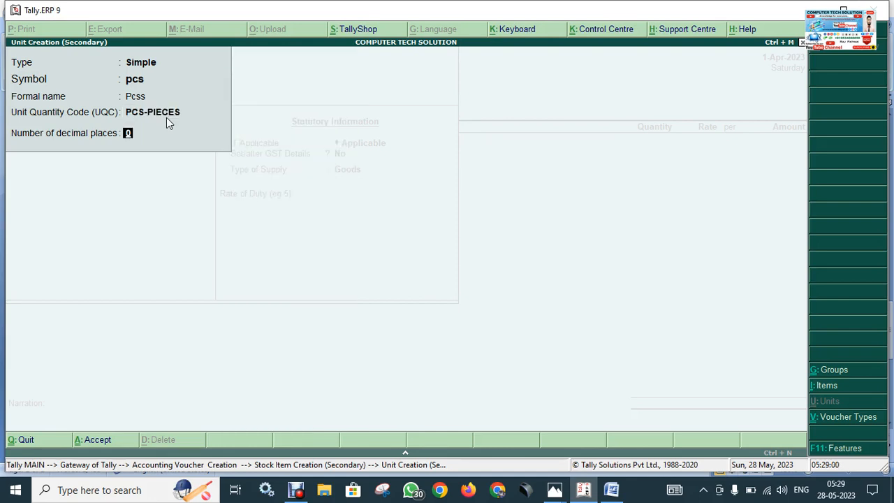
key("Return")
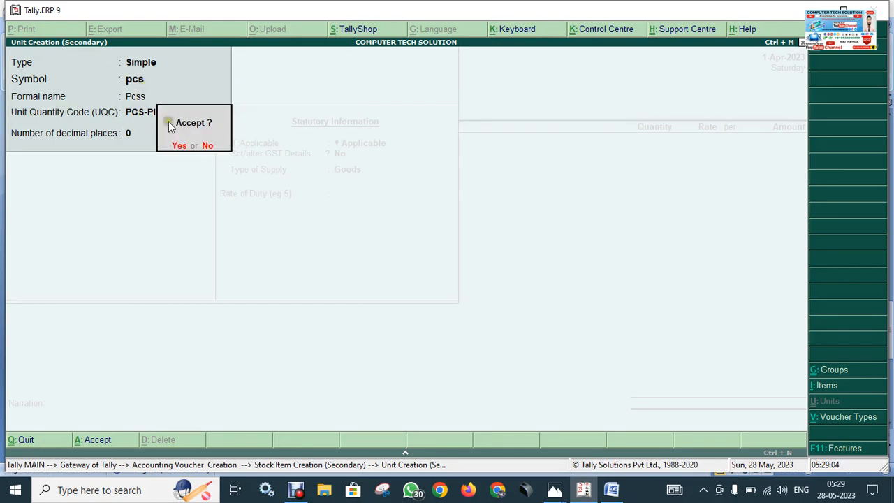
key("Return")
key("Return")
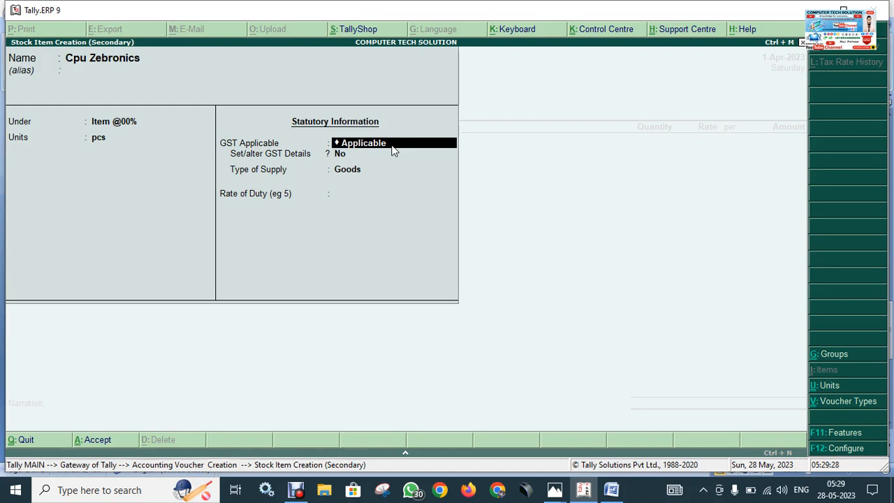
Keep GST applicable for Cpu Zebronics and open its GST details by setting Set/alter GST Details to Yes
key("Return")
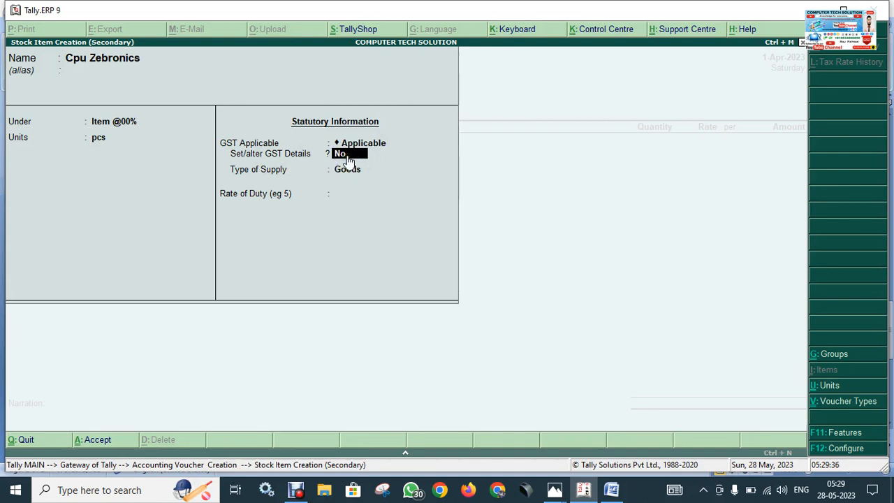
type("y")
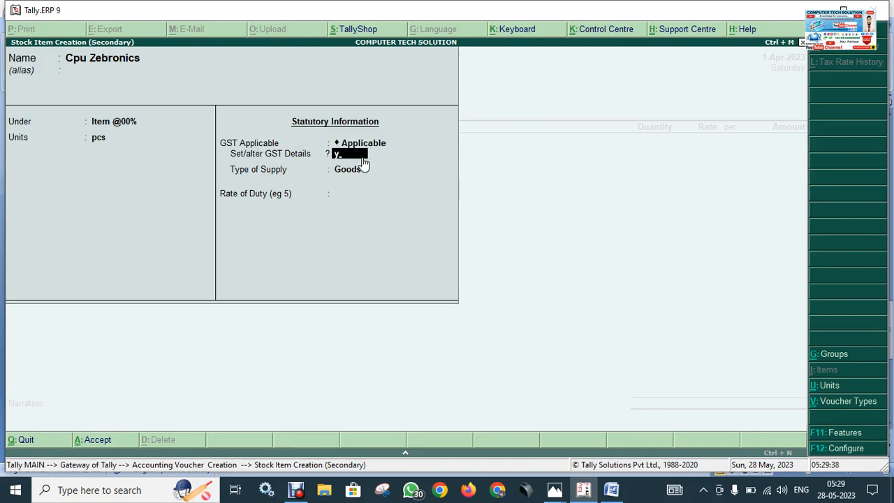
key("Return")
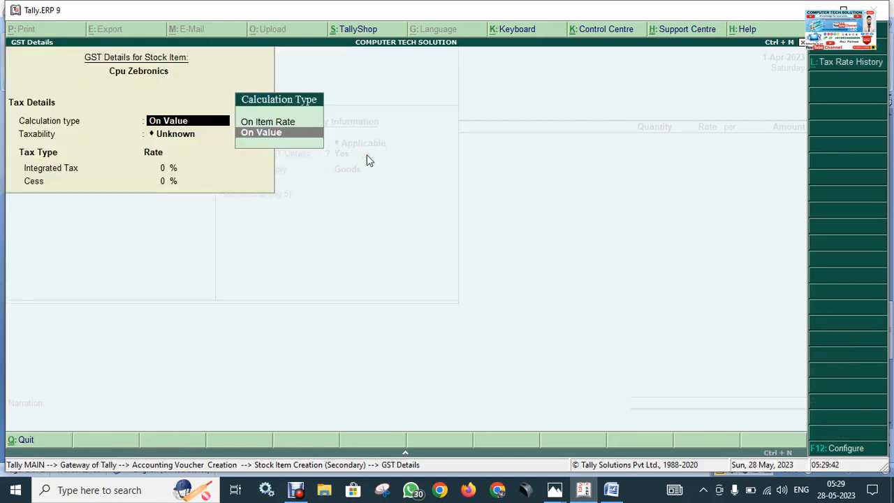
key("Escape")
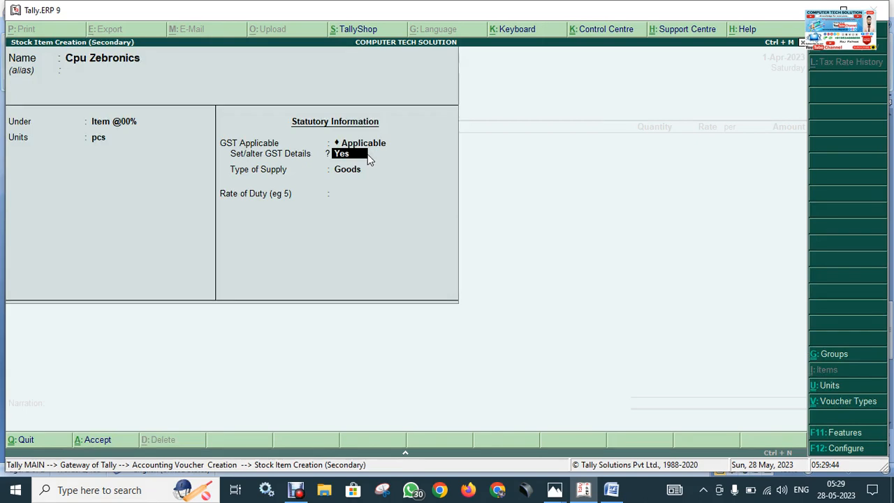
key("Return")
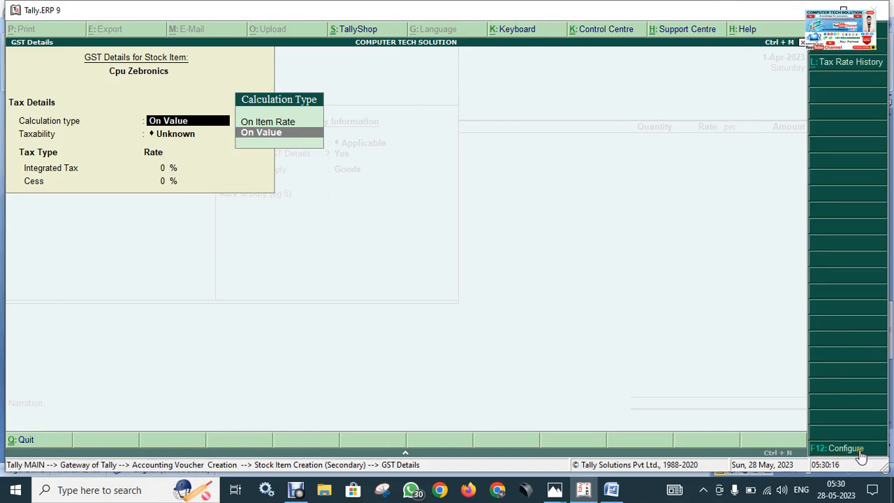
Look up the GST setting note in the Tally document in Word, then return to Tally
left_click(611, 490)
scroll(491, 321, "down", 4)
scroll(492, 321, "up", 10)
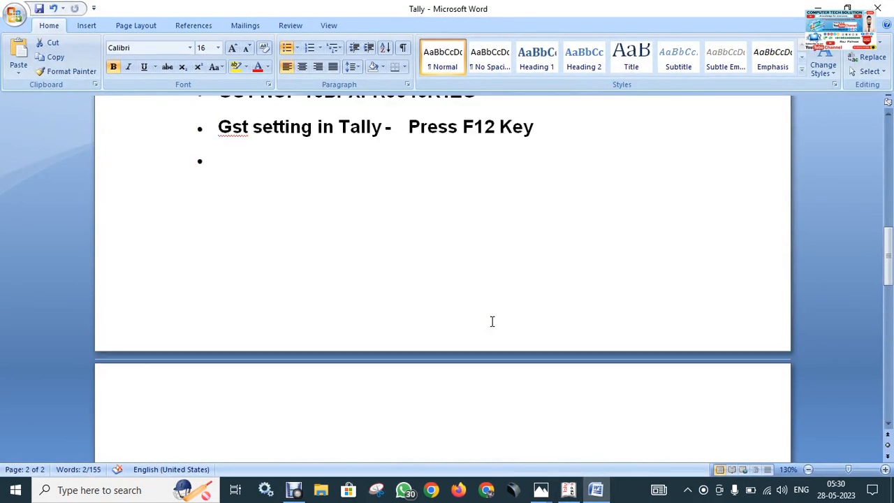
scroll(491, 321, "up", 3)
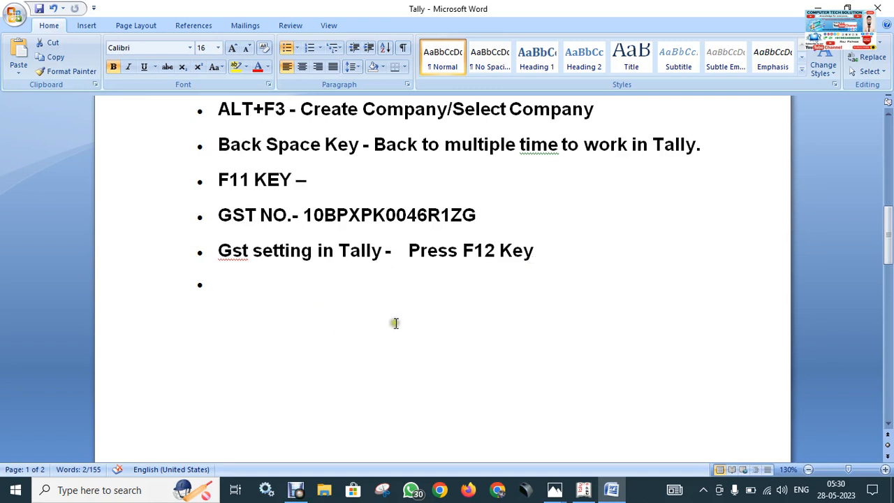
left_click_drag(418, 250, 544, 262)
left_click(521, 253)
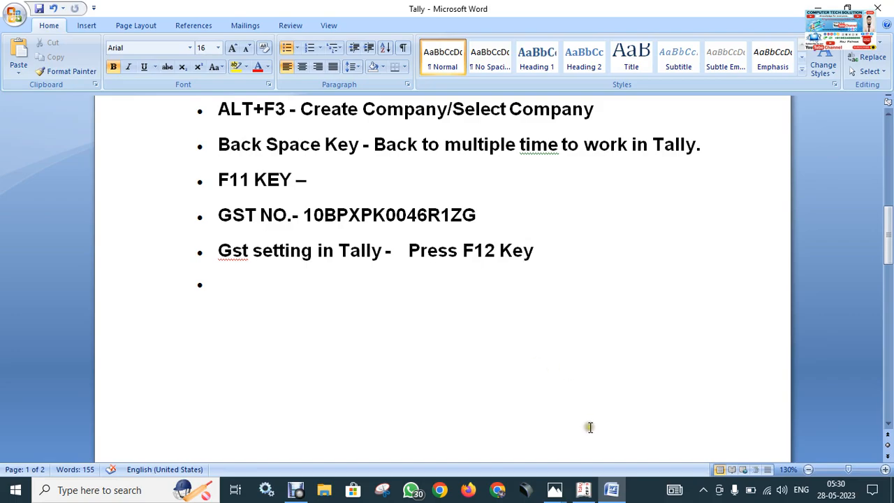
left_click(585, 491)
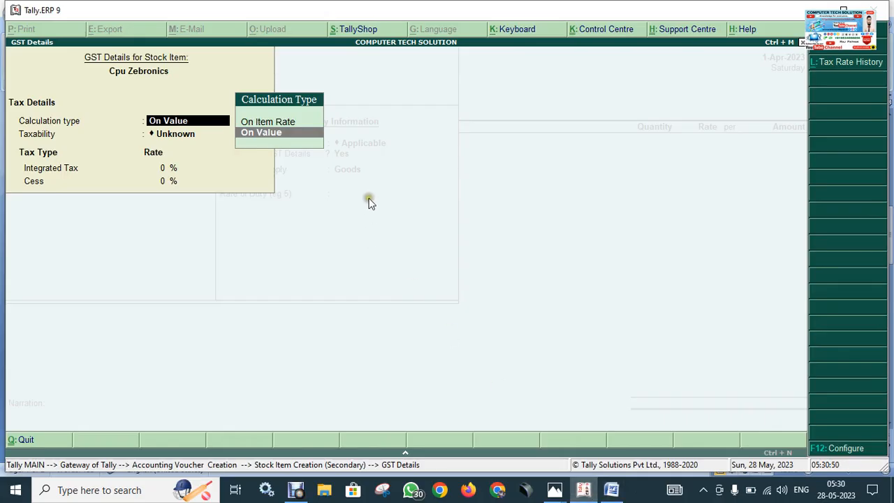
Configure the GST details to allow HSN/SAC details and show all GST tax types, and leave the item's description blank
left_click(881, 451)
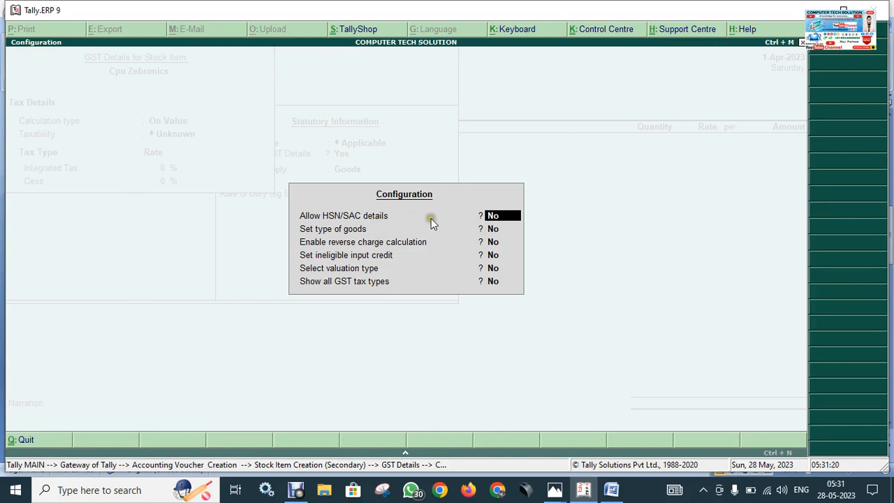
key("y")
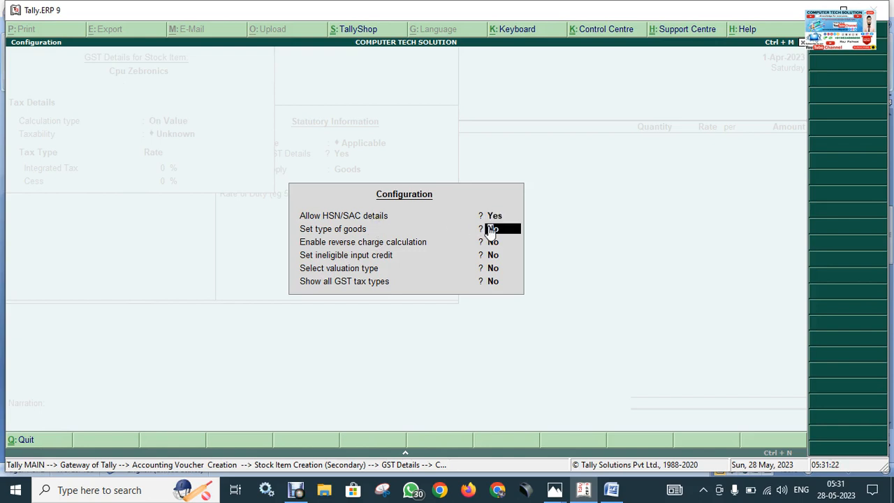
key("Return")
key("Return")
key("Return")
key("Return")
type("y")
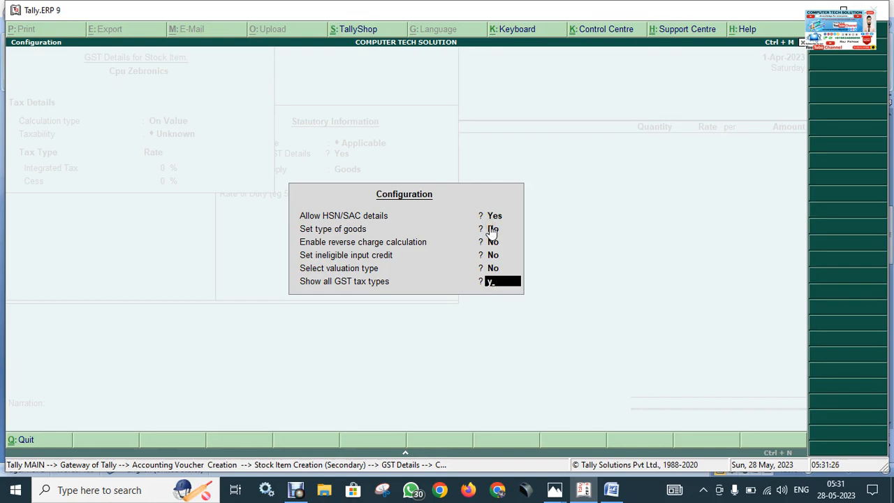
key("Return")
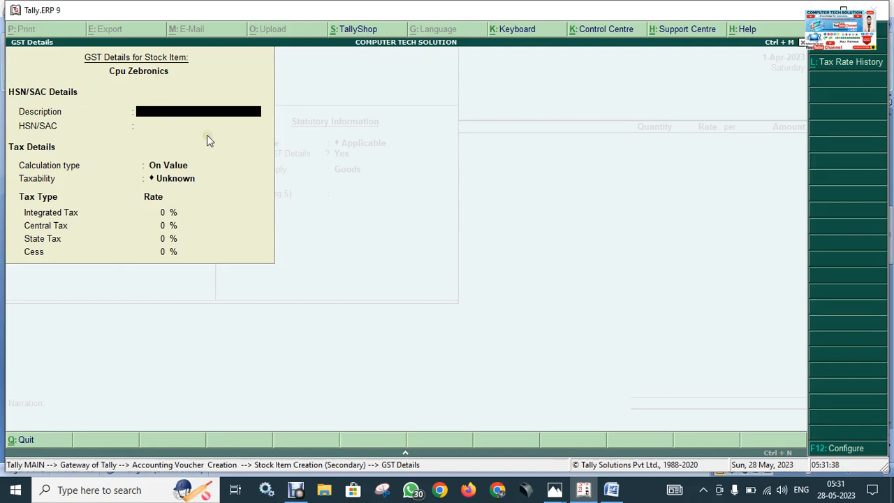
key("Return")
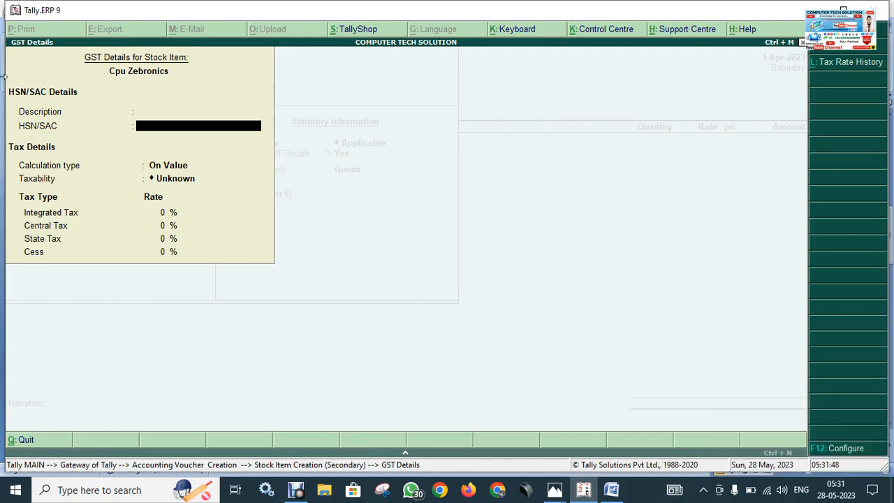
Switch to the Tally notes in Word and find the line about the HSN/SAC code
left_click(611, 489)
scroll(385, 202, "up", 2)
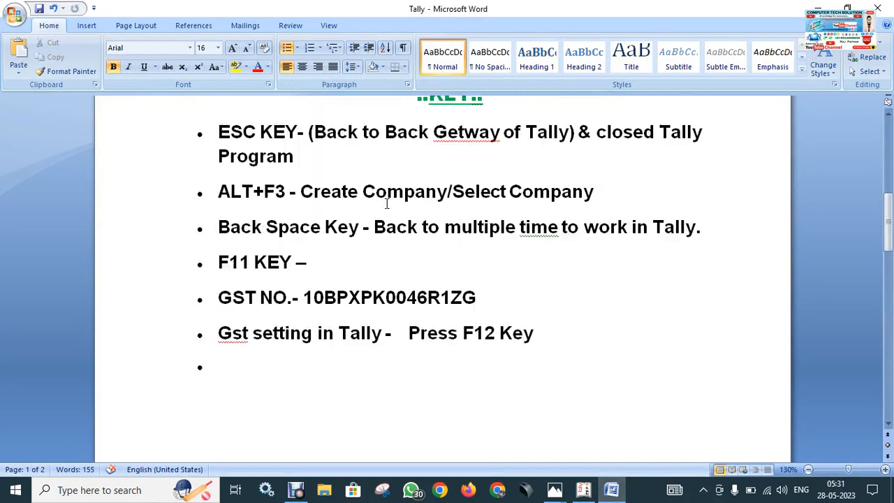
scroll(385, 202, "down", 2)
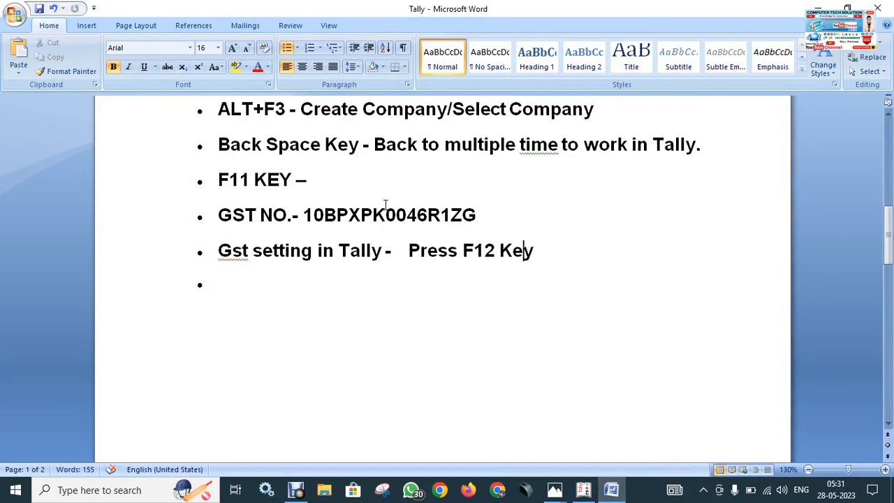
scroll(385, 204, "up", 13)
scroll(386, 204, "down", 9)
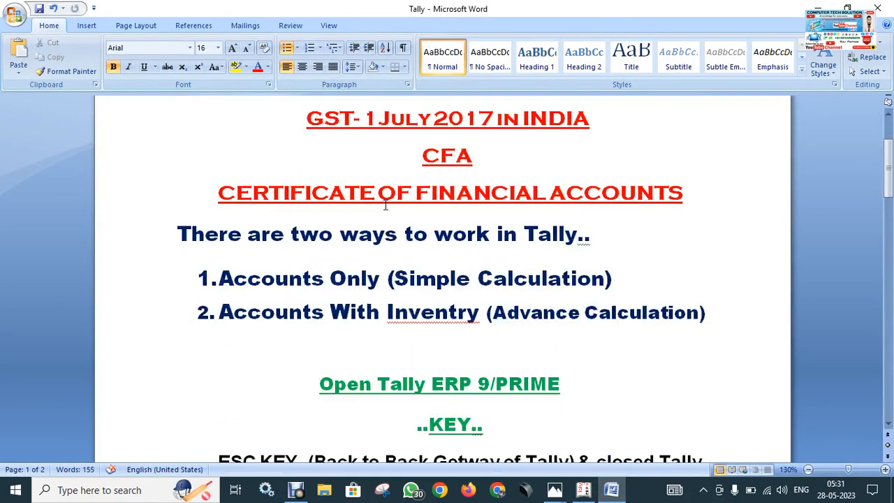
scroll(385, 204, "down", 10)
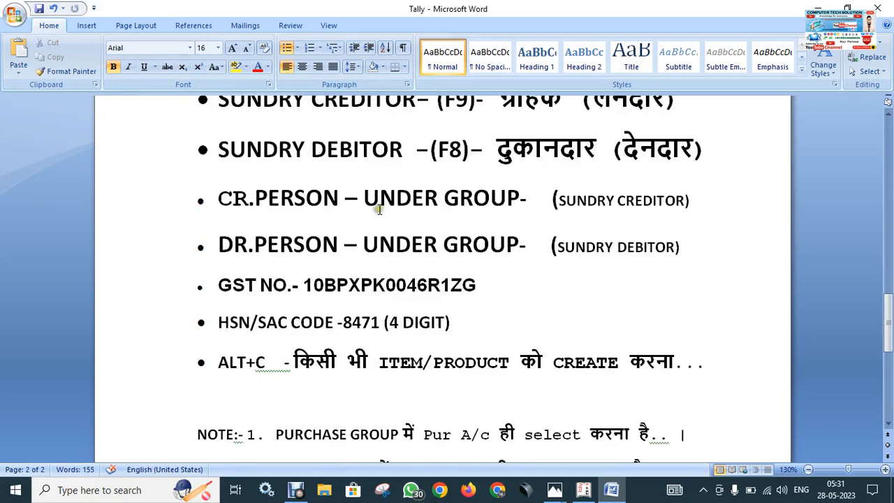
scroll(300, 300, "down", 2)
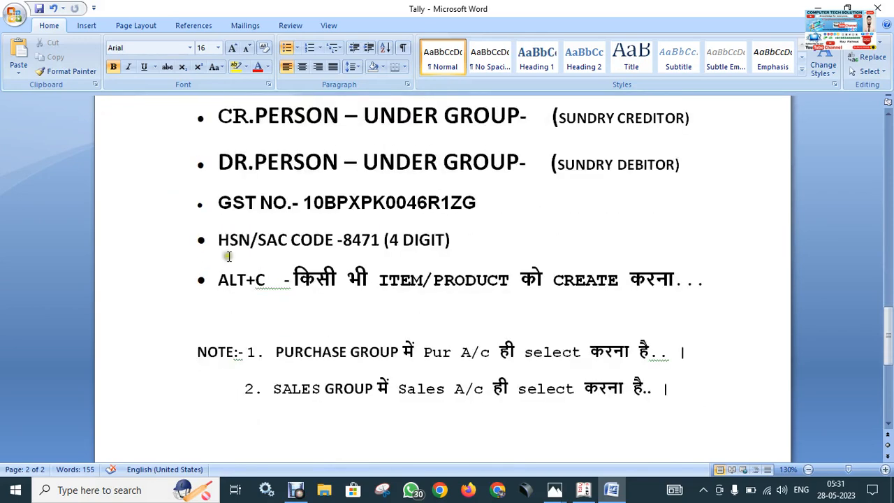
Highlight the HSN/SAC code line and its four-digit code 8471 in the notes
left_click_drag(219, 233, 289, 255)
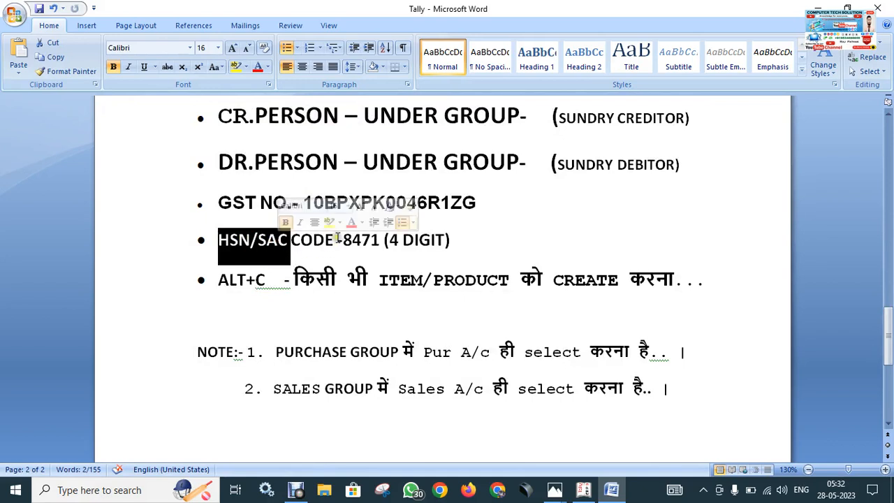
left_click_drag(343, 240, 382, 244)
left_click(381, 243)
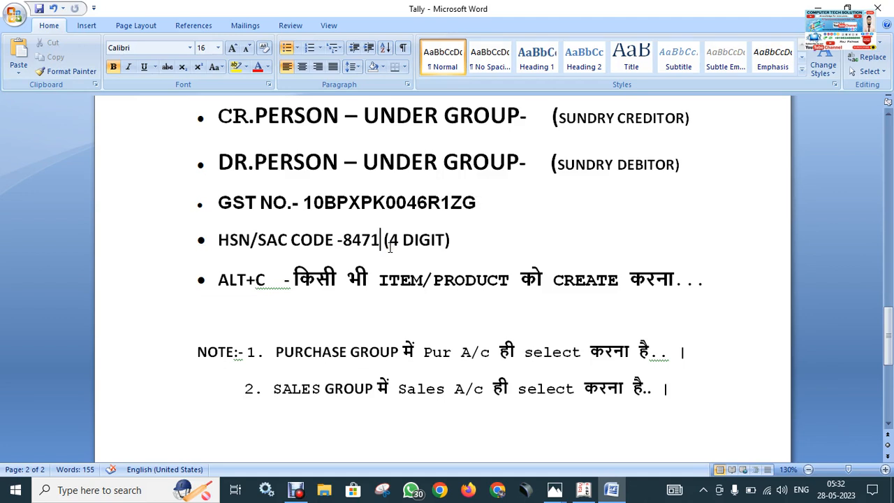
left_click_drag(219, 243, 457, 252)
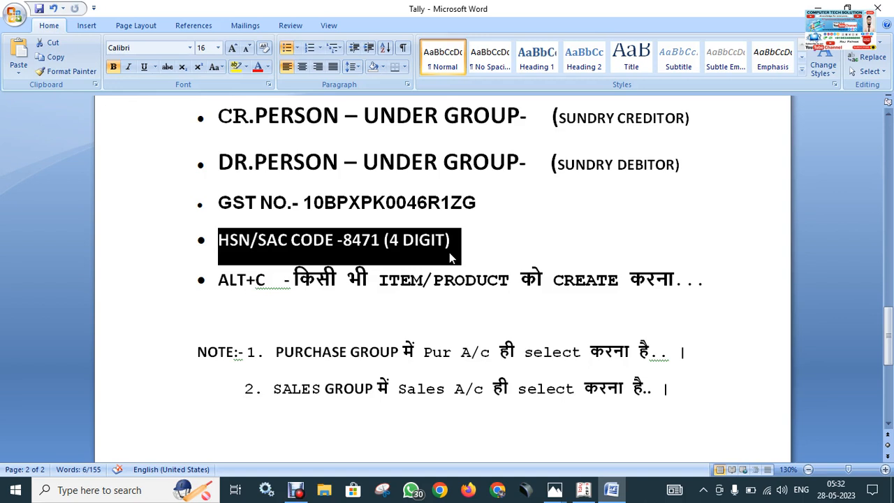
left_click(454, 242)
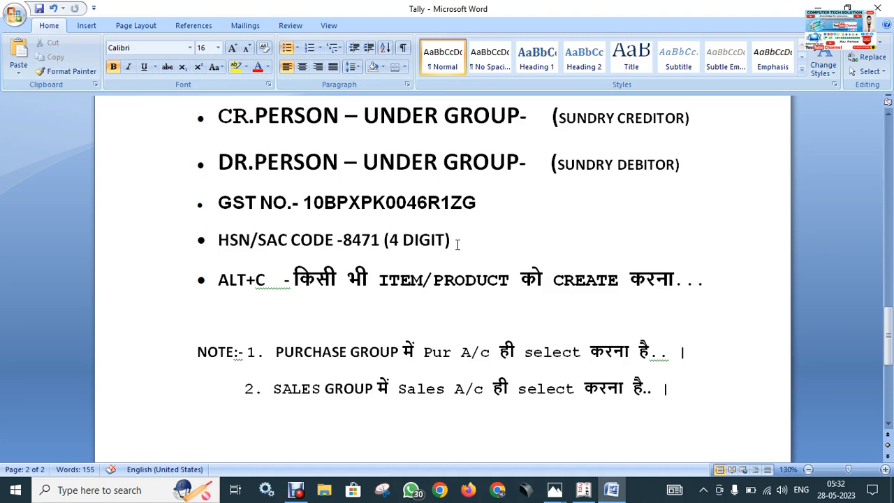
left_click(343, 240)
left_click_drag(343, 240, 387, 257)
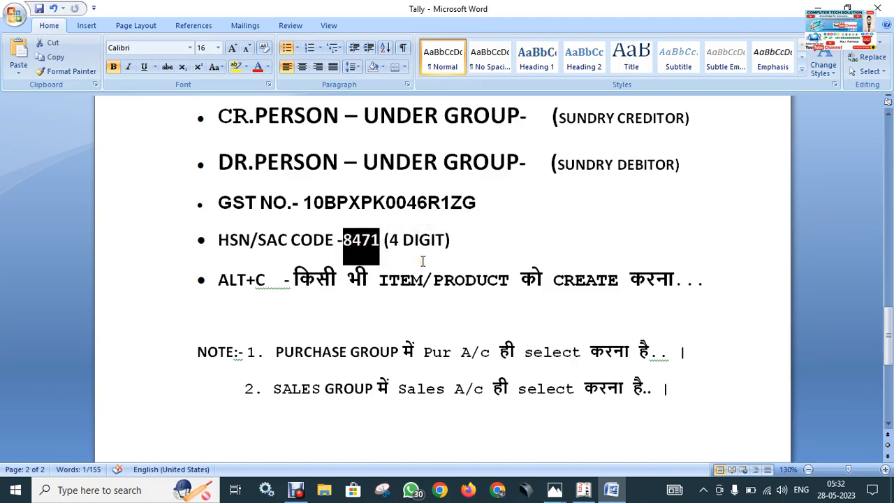
Open the Bill image from the desktop's Tally Erp 9 folder and enlarge the goods table to examine its HSN/SAC column
left_click(558, 493)
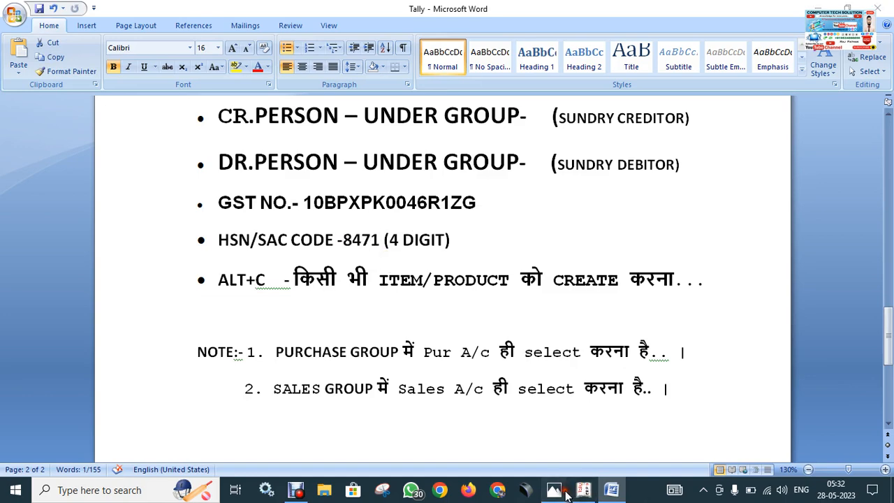
key("alt+Tab")
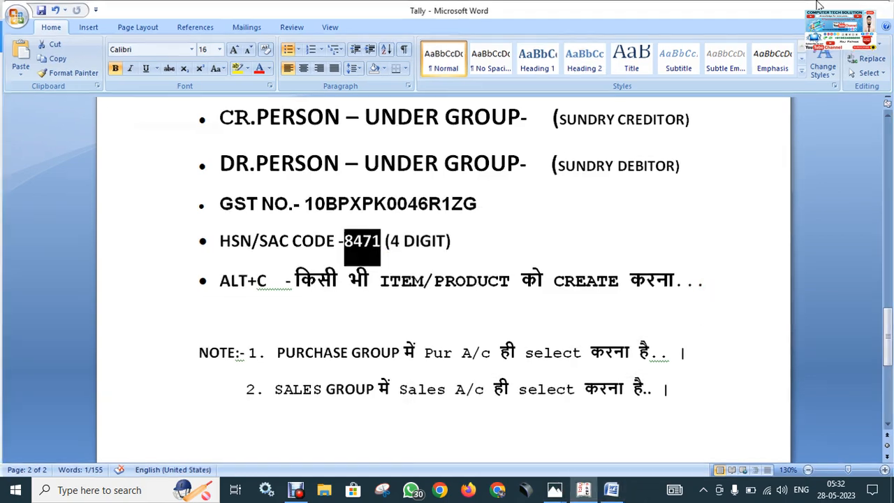
left_click(817, 7)
left_click(817, 8)
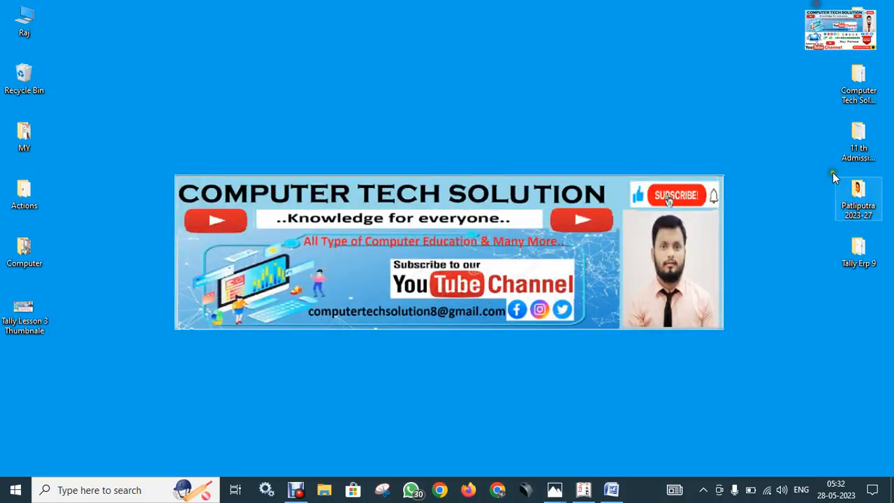
double_click(860, 249)
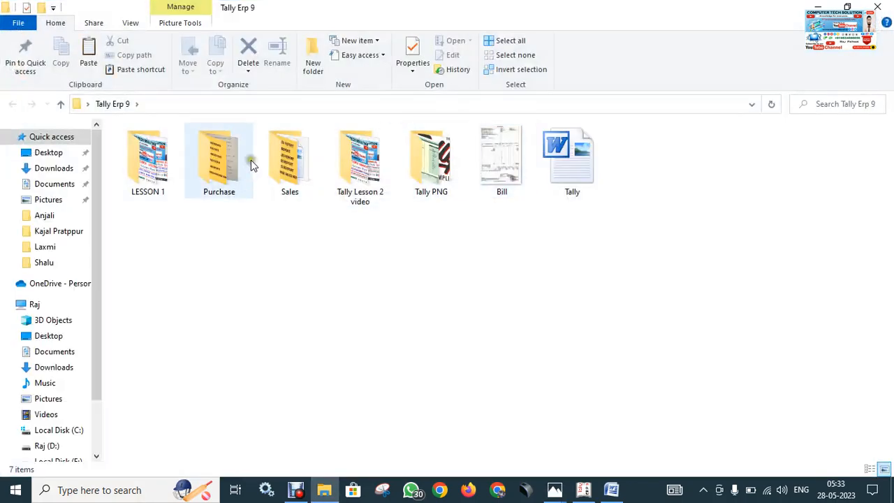
left_click(503, 178)
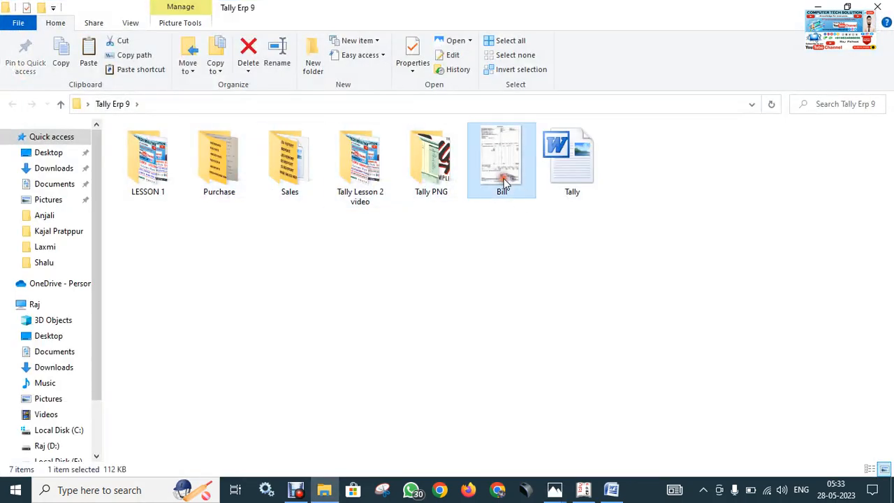
double_click(503, 178)
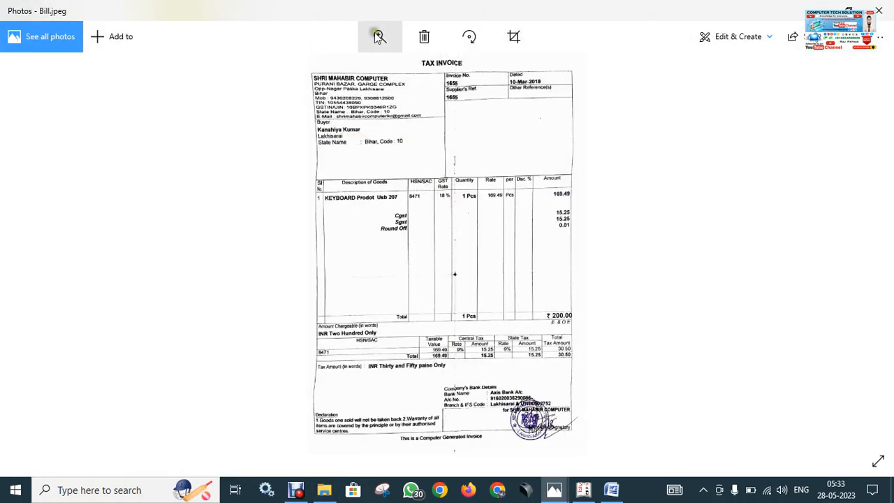
scroll(340, 84, "up", 5)
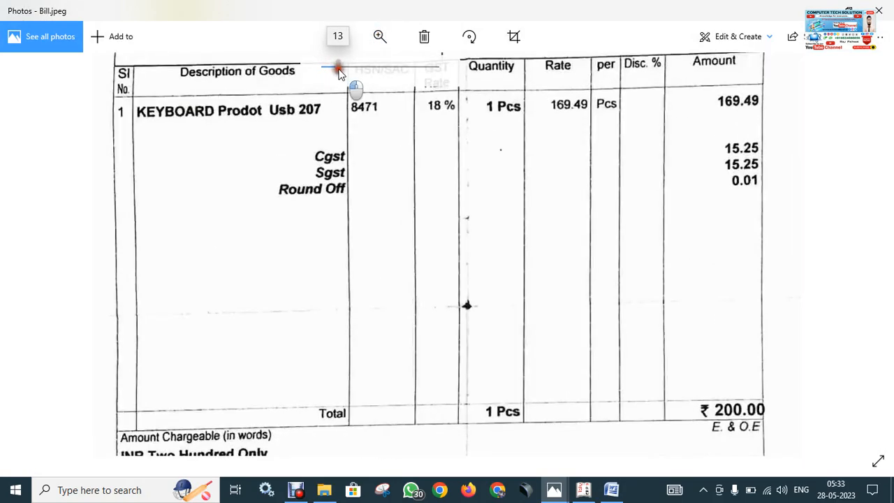
Examine the bill's supplier and buyer details and the goods table with its HSN/SAC and GST rate columns
mouse_move(340, 84)
left_mouse_down()
mouse_move(363, 230)
mouse_move(363, 411)
left_mouse_up()
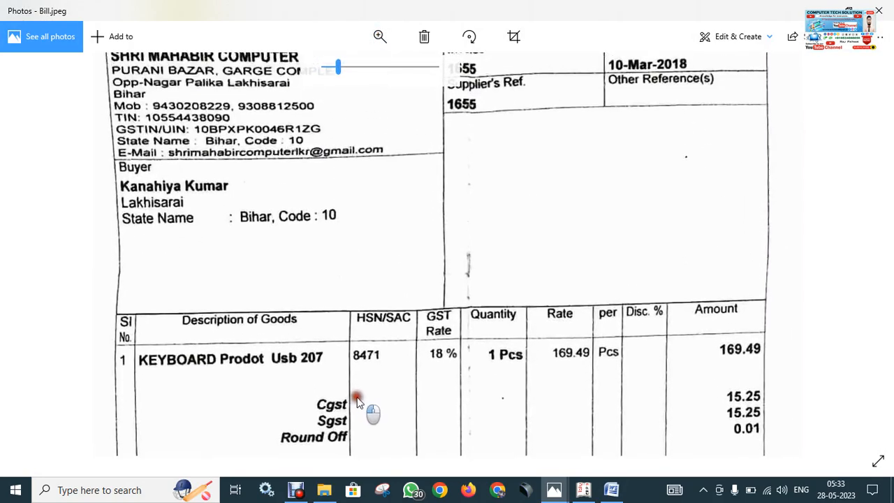
left_click_drag(165, 166, 168, 184)
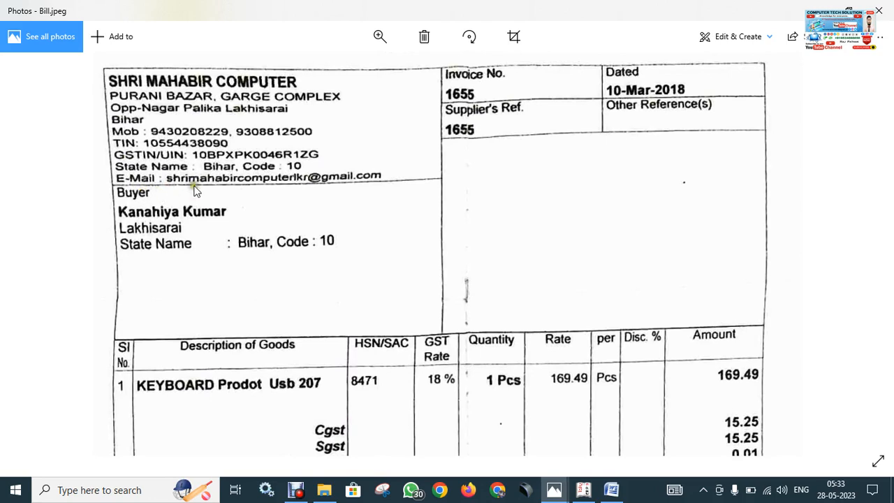
left_click_drag(411, 305, 412, 271)
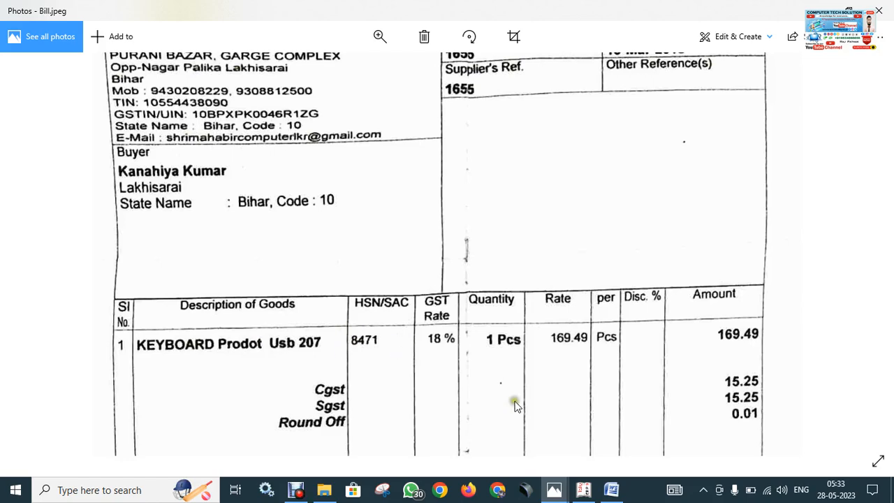
Switch back to Tally, enter HSN/SAC code 8571 in the item's GST details and keep the calculation type On Value
left_click(589, 491)
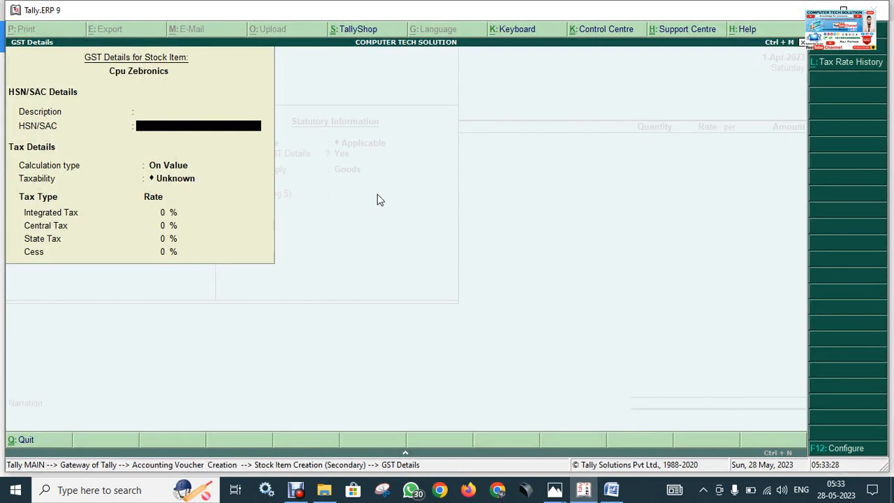
type("8571")
key("Return")
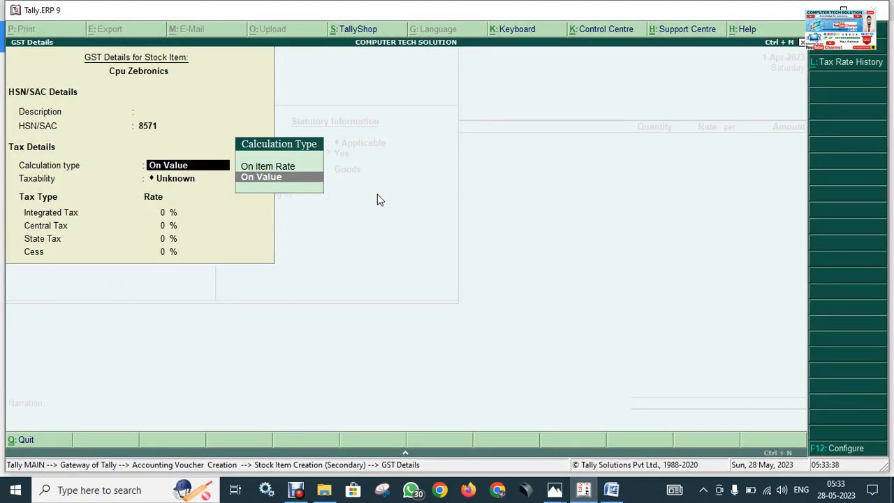
key("Return")
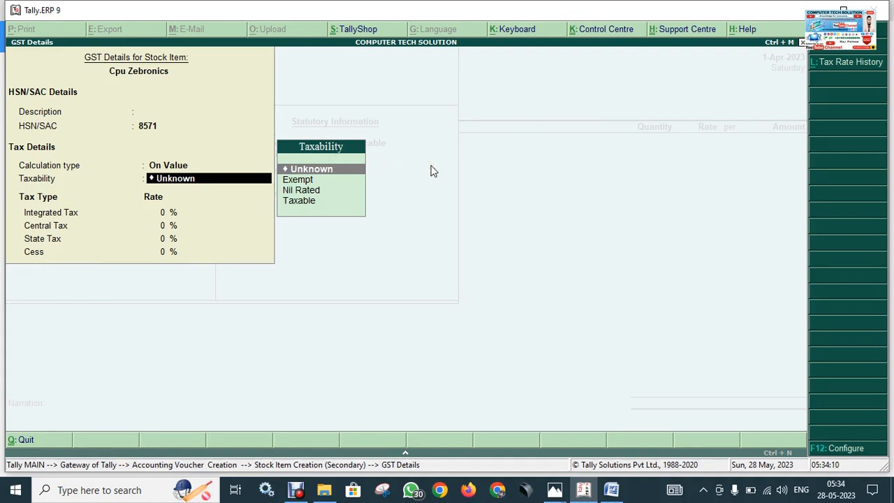
Set the taxability of Cpu Zebronics to Exempt and return to the stock item form
key("Down")
key("Down")
key("Down")
key("Up")
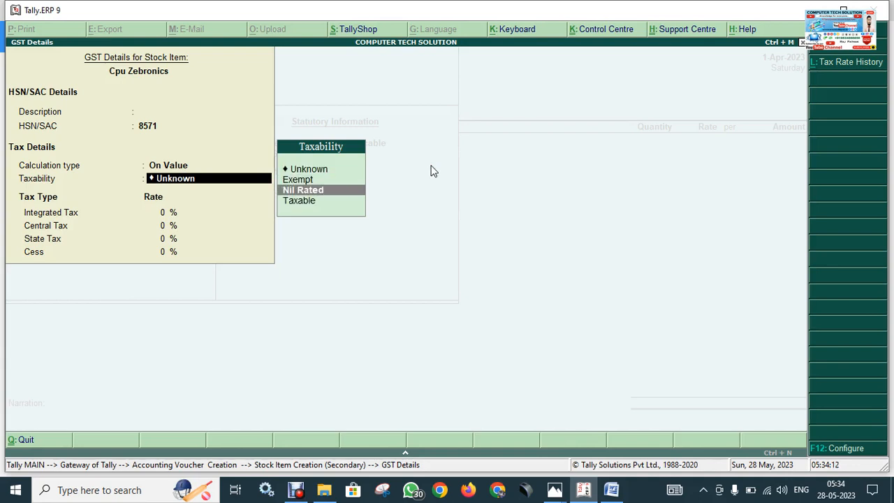
key("Up")
key("Down")
key("Up")
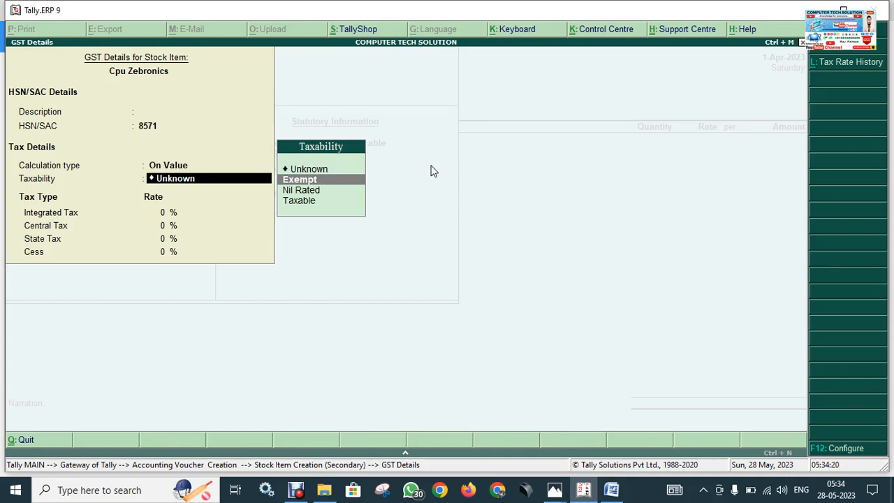
left_click(351, 169)
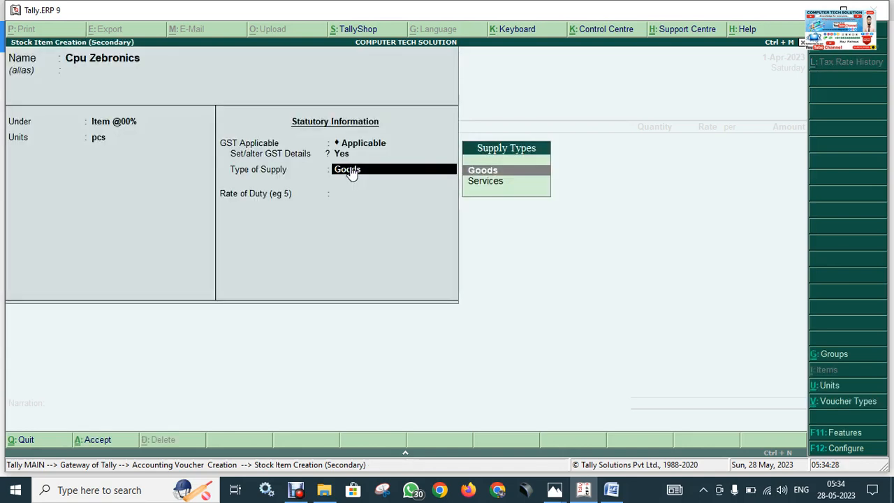
Reopen the item's GST details and try taxability Taxable with an integrated tax rate of 12%
key("BackSpace")
key("Return")
key("Return")
key("Return")
key("Return")
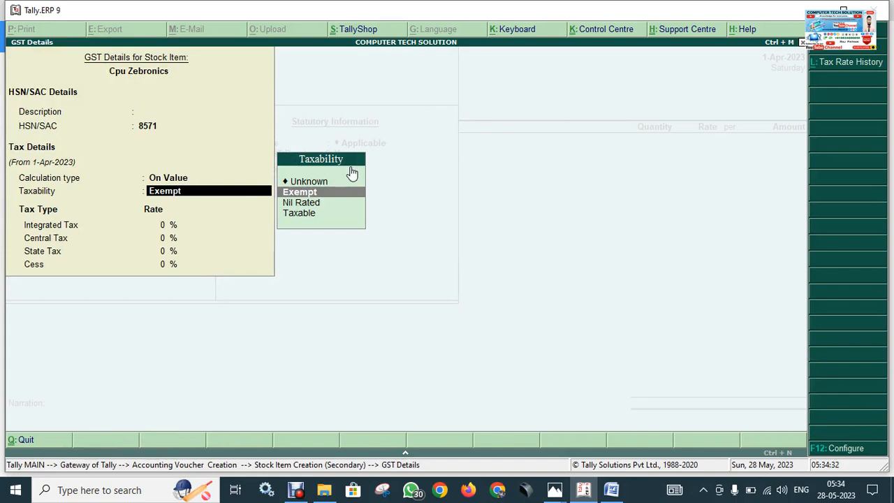
key("Down")
key("Down")
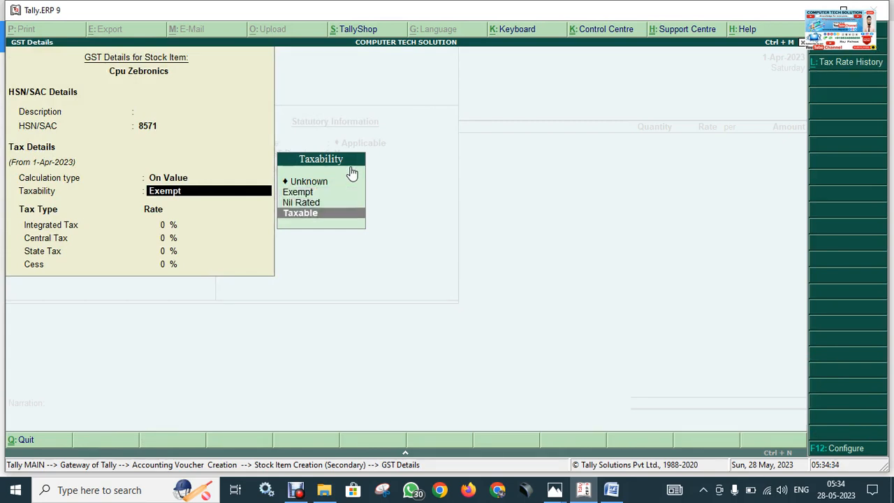
key("Return")
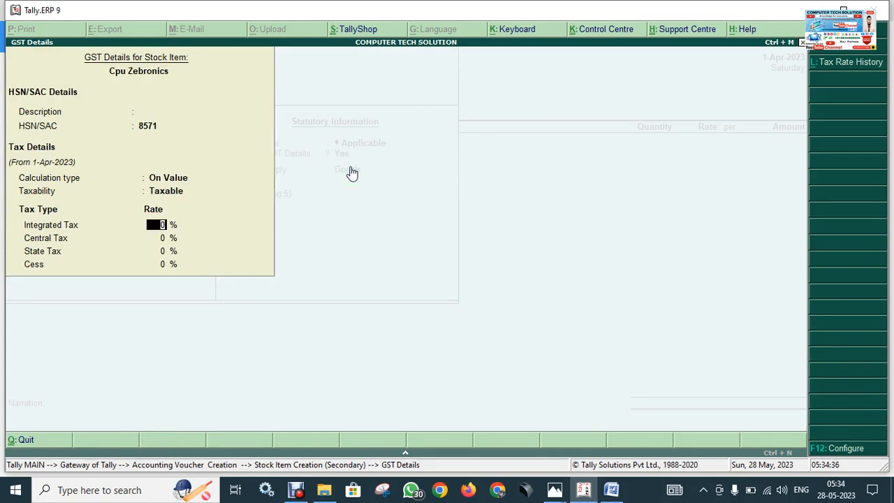
type("1")
key("Return")
key("Up")
key("Up")
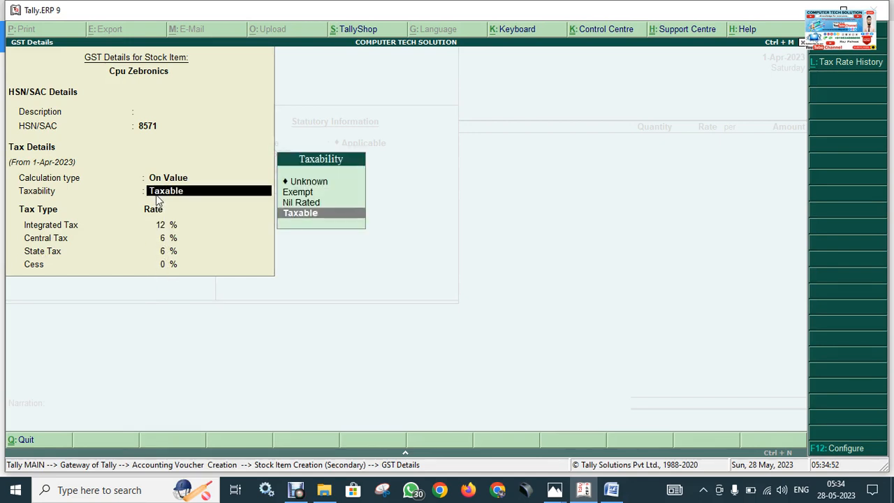
Set the item's taxability to Exempt, applicable from 1-Apr-2023, and keep the type of supply as Goods
key("Up")
key("Up")
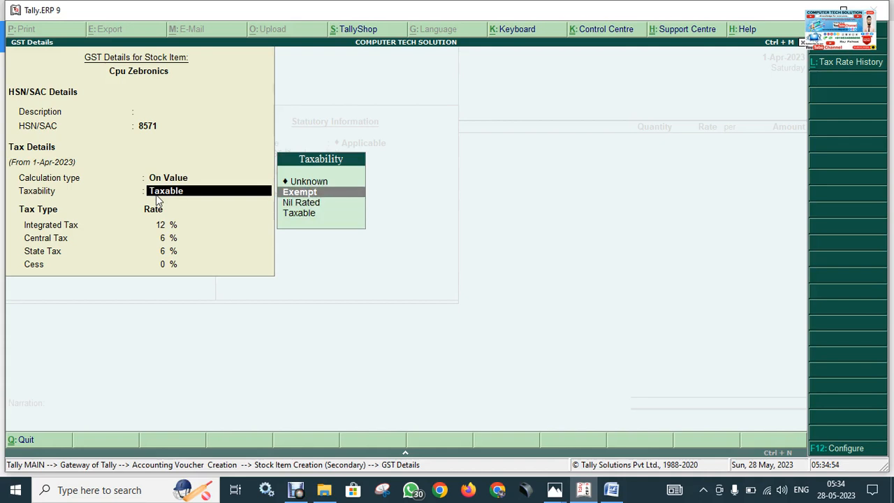
key("Return")
key("Escape")
key("Return")
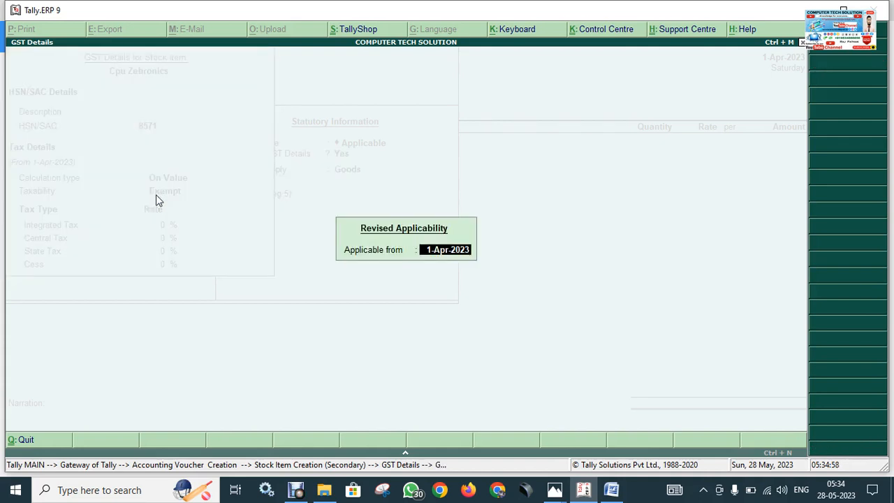
key("Return")
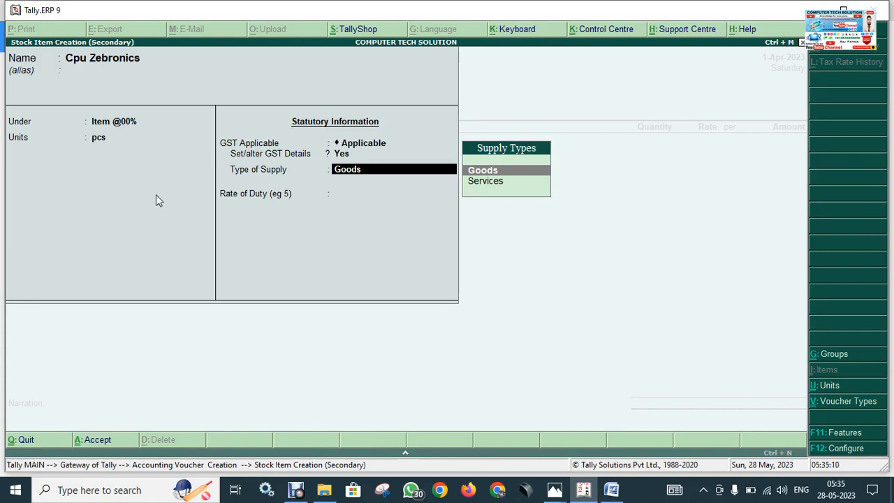
key("Return")
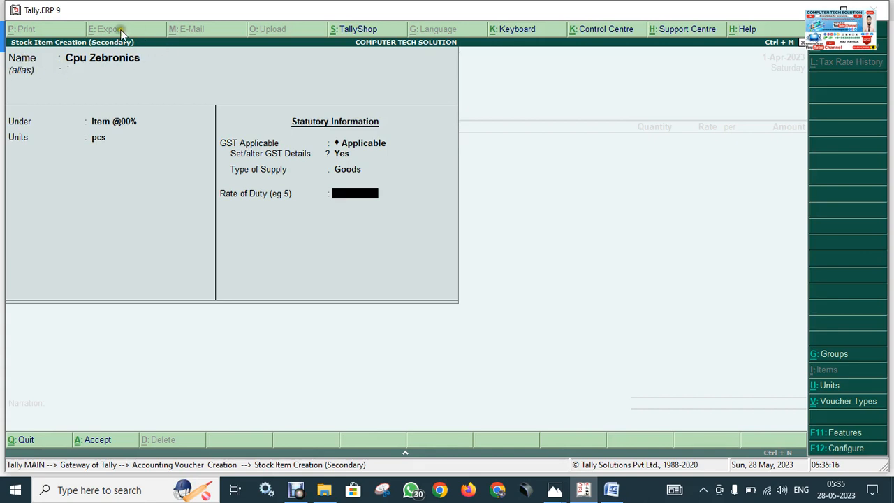
Review the stock item's name, group and units, and reopen its GST details to check the HSN/SAC code and taxability
left_click(65, 58)
mouse_move(64, 54)
left_mouse_down()
mouse_move(144, 88)
mouse_move(76, 33)
mouse_move(78, 79)
mouse_move(148, 65)
left_mouse_up()
left_click(139, 62)
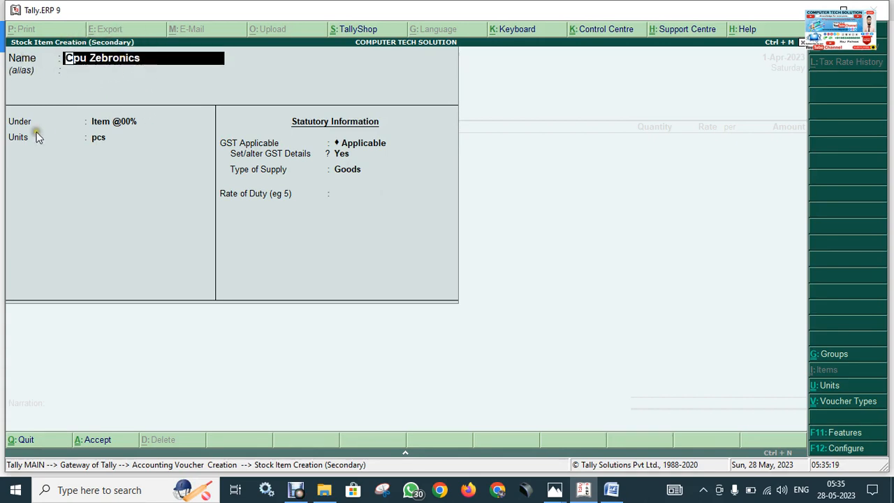
left_click(133, 121)
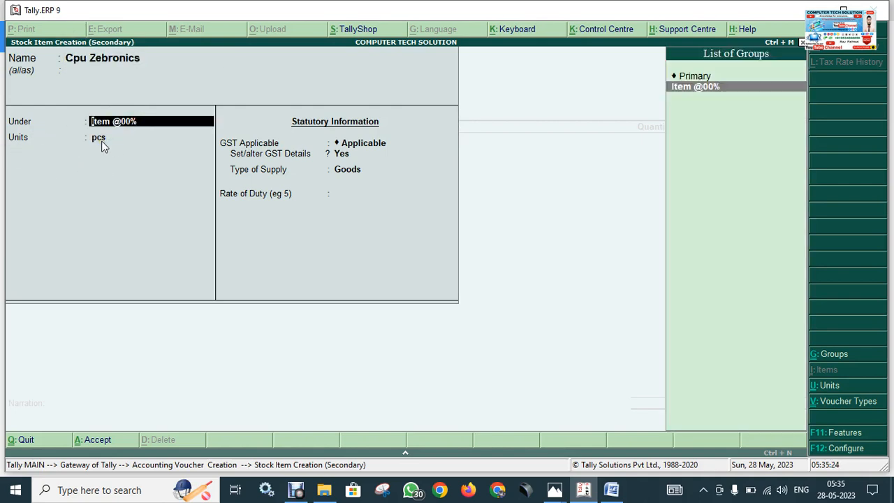
left_click(128, 177)
key("Return")
key("Return")
key("Return")
key("Return")
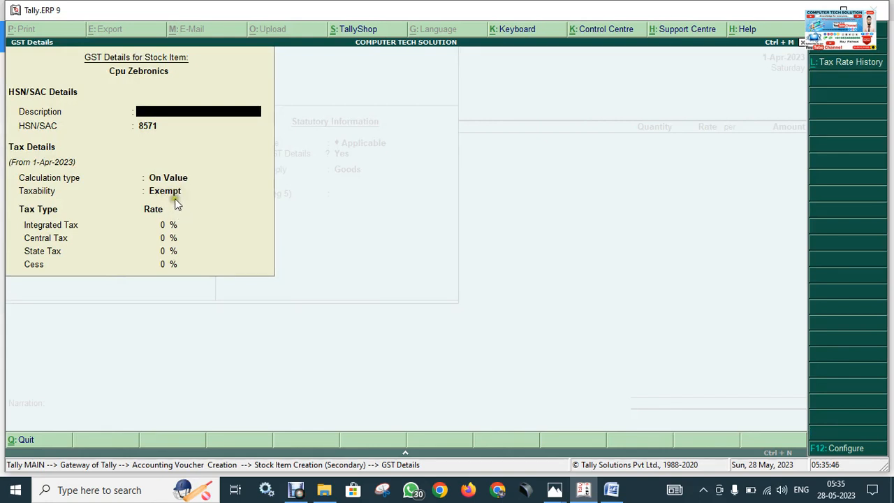
Keep the existing GST details and supply type, leave the rate of duty unfilled, and save the Cpu Zebronics stock item
key("Return")
key("Return")
key("Return")
key("Return")
key("Return")
key("Return")
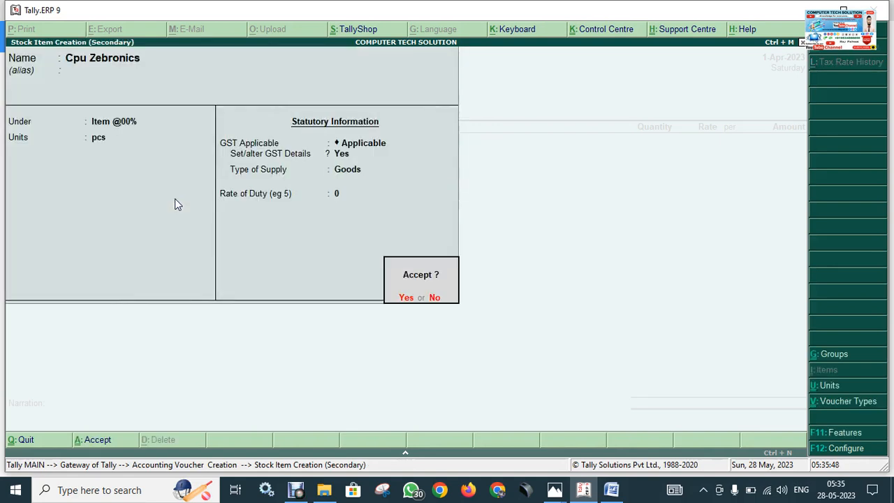
left_click(403, 303)
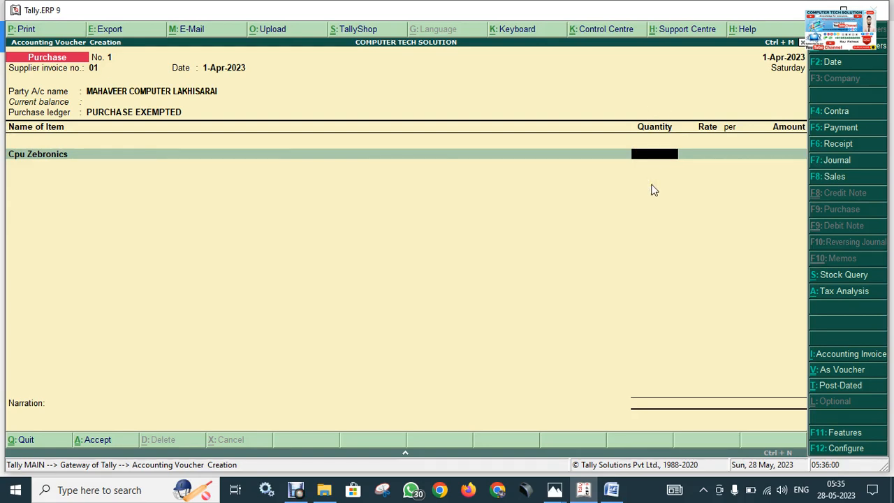
Enter a quantity of 5 pcs at a rate of 4500 per pcs for Cpu Zebronics in the purchase voucher
type("5")
key("Return")
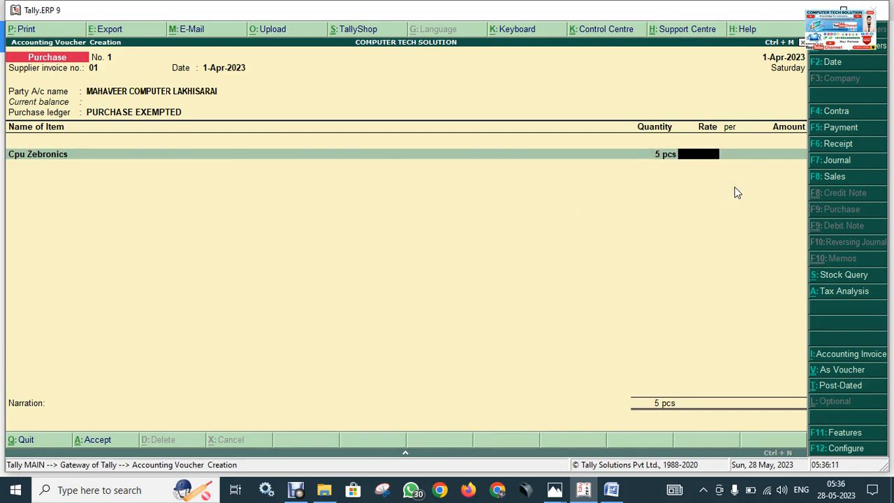
type("4500")
key("Return")
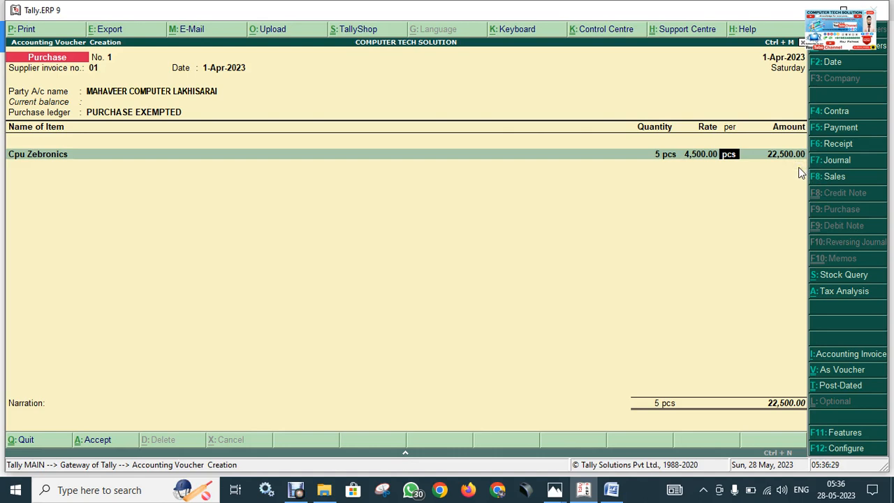
key("Return")
key("Return")
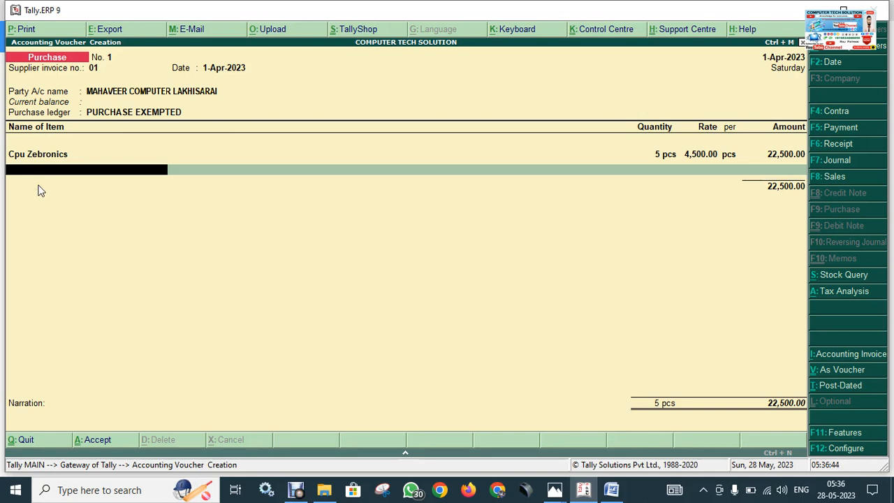
key("alt+c")
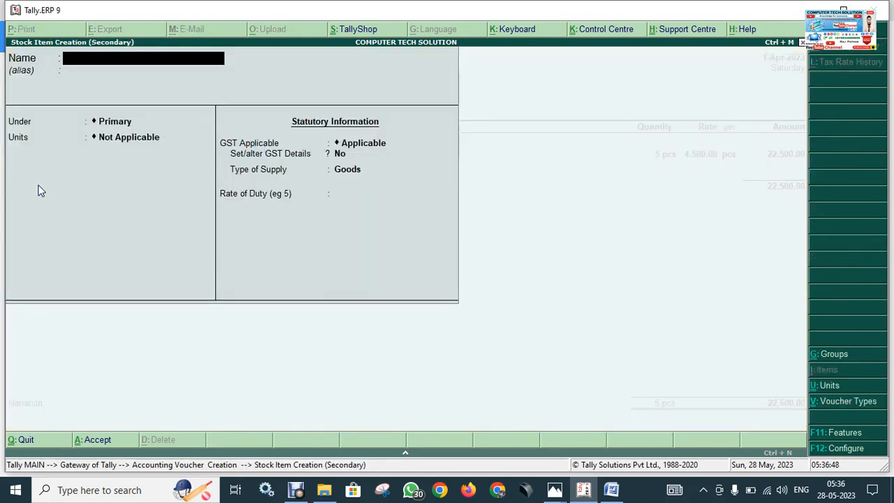
type("Mouse")
key("Return")
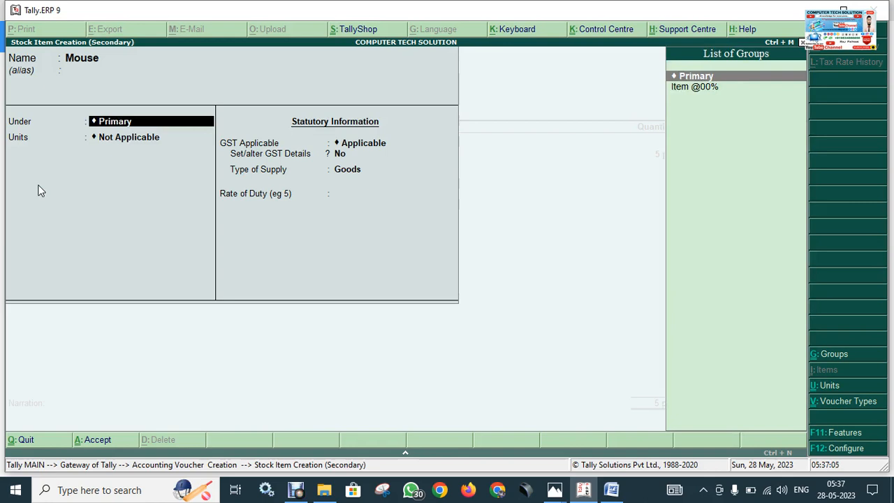
left_click(109, 161)
left_click(723, 93)
key("Down")
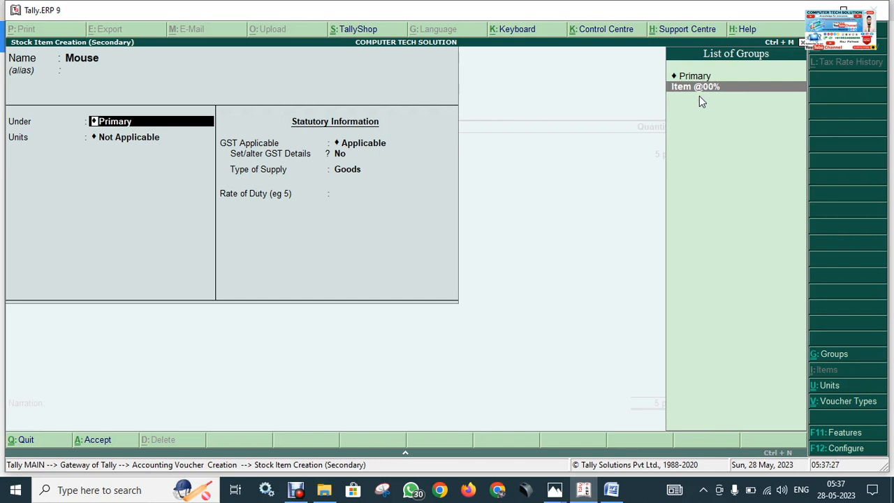
key("Return")
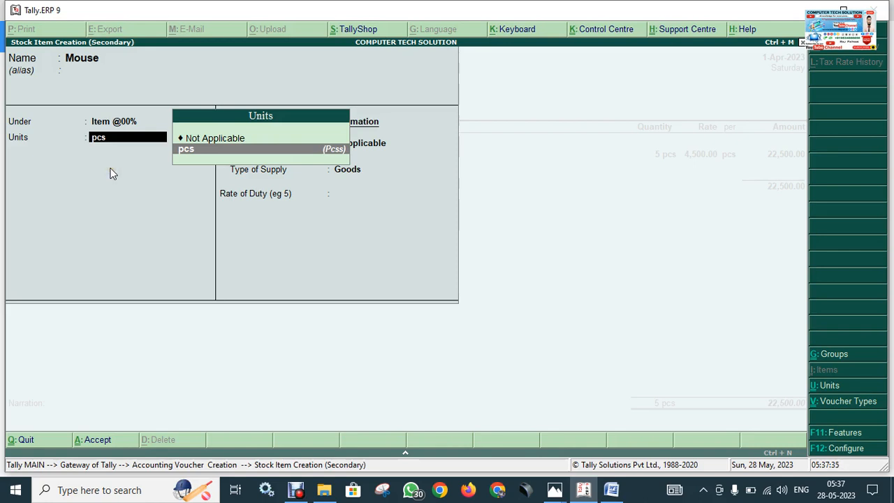
Create a new simple unit for the Mouse stock item with the symbol dzn and formal name Dn
key("Return")
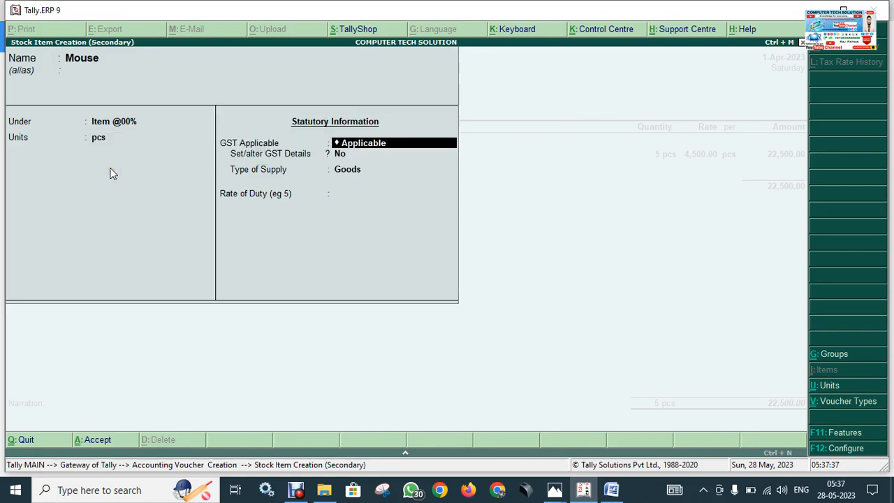
key("BackSpace")
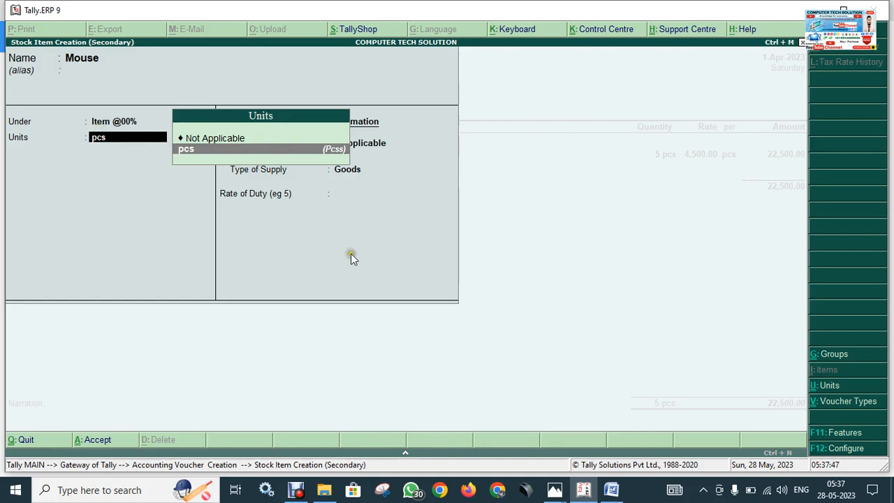
key("alt+c")
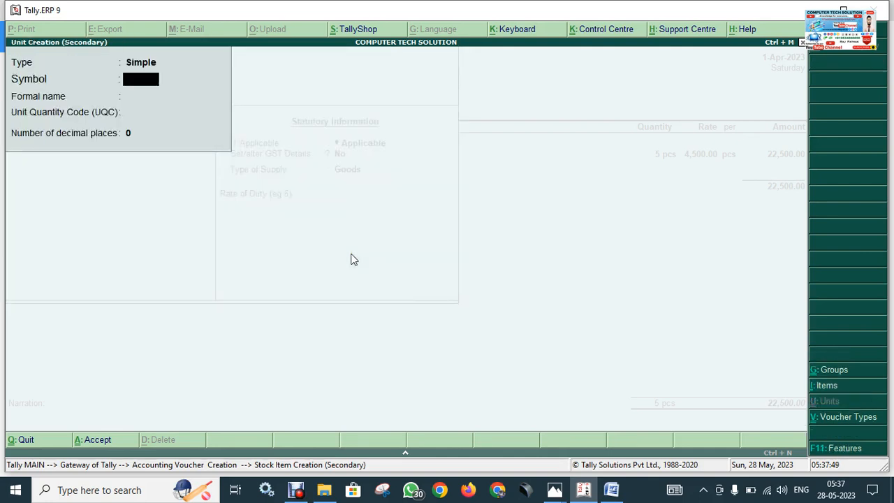
type("dzn")
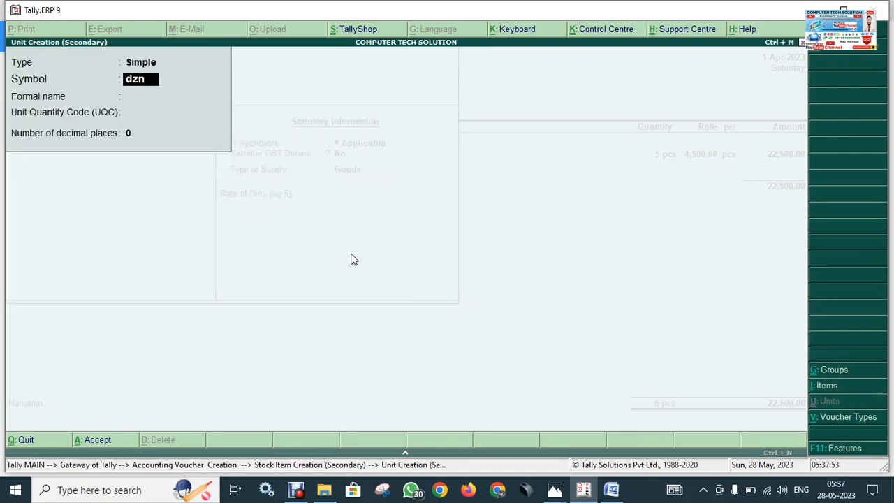
key("Return")
type("Dn")
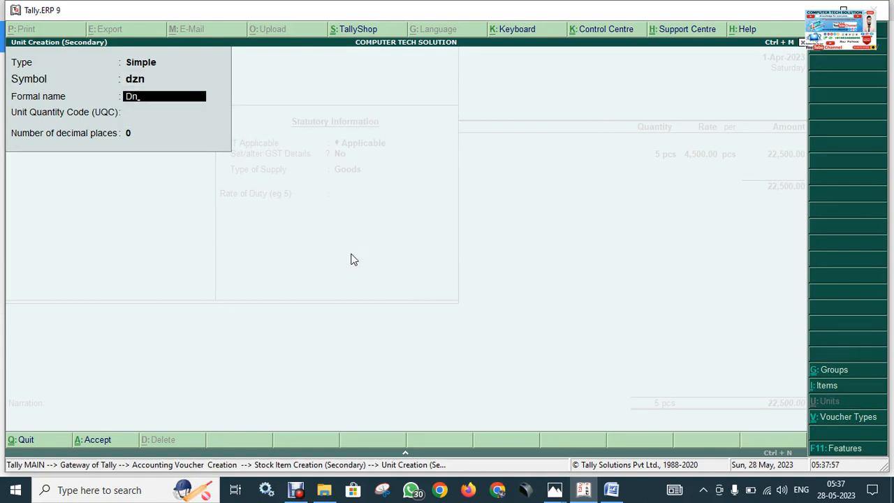
key("Return")
Assign the unit quantity code DOZ-DOZENS with 0 decimal places, save the dzn unit for Mouse, and keep GST applicable
type("d")
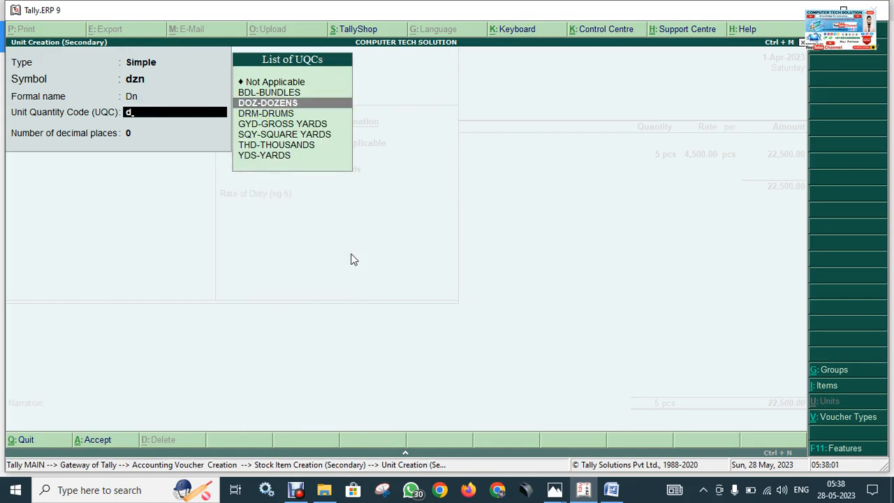
key("Down")
key("Up")
key("Return")
key("Return")
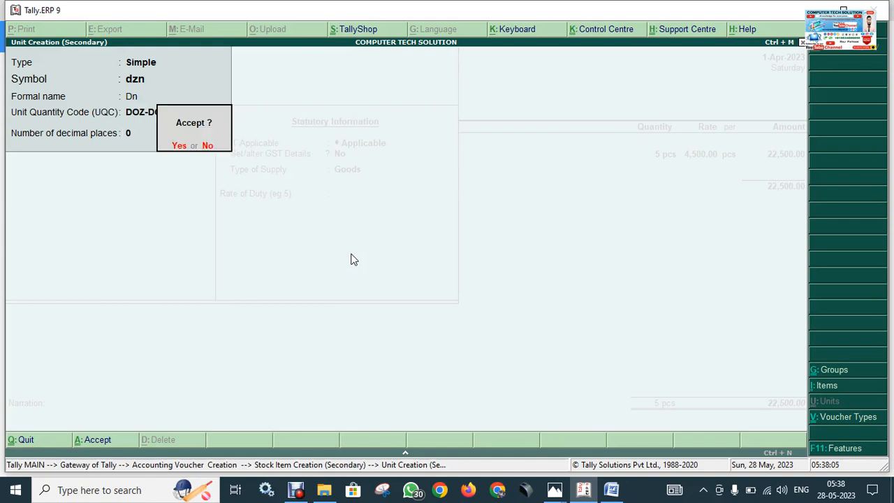
key("Return")
key("Return")
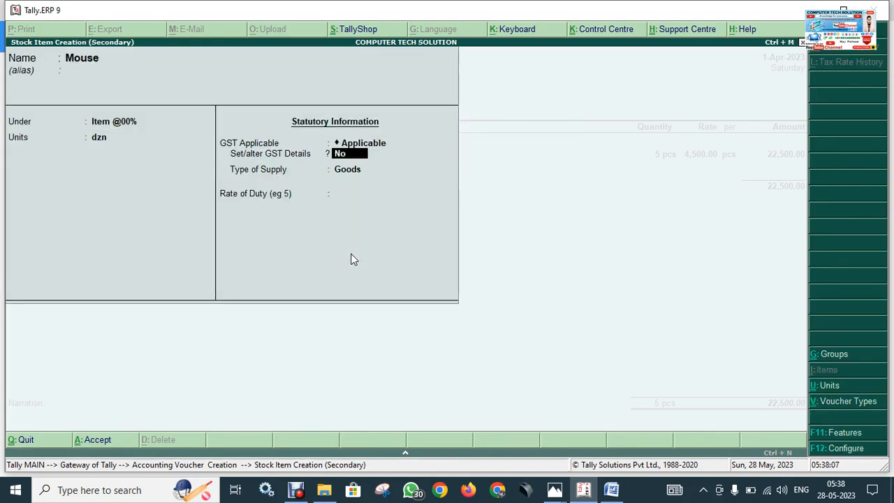
Choose to set GST details for Mouse and enter the HSN/SAC code 9582 without a description
type("y")
key("Return")
key("Return")
type("9582")
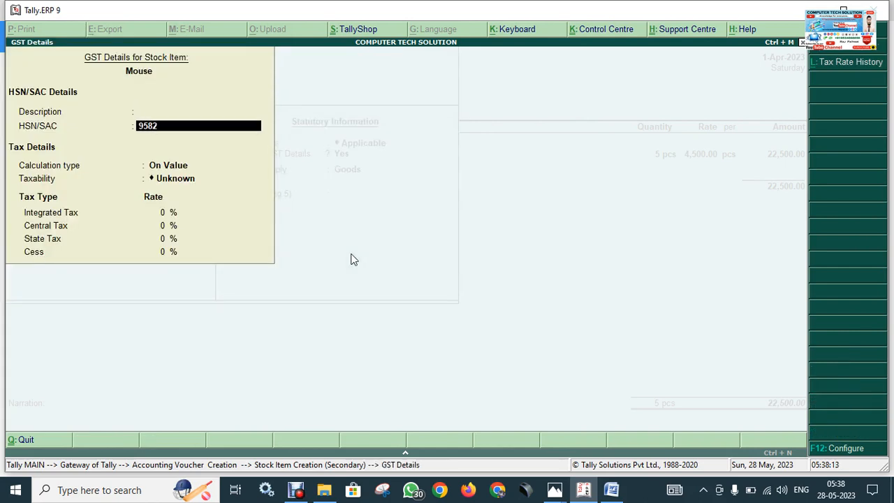
key("Return")
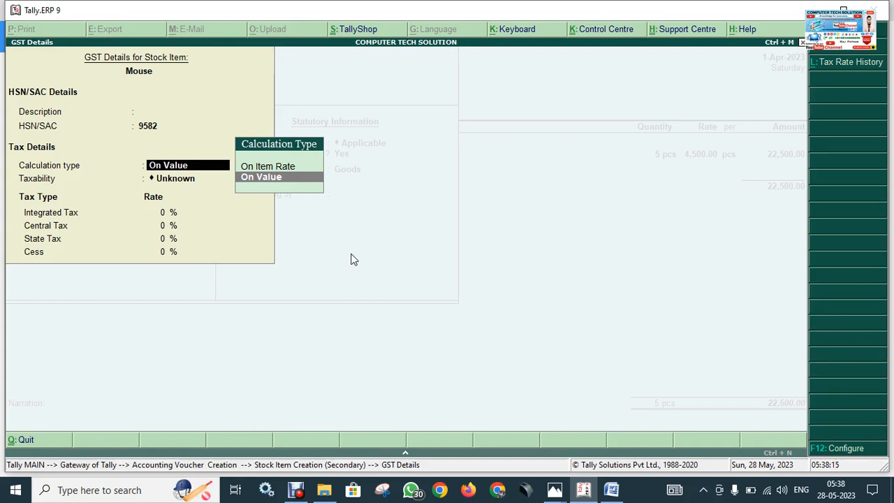
Keep the calculation type On Value, set the taxability to Exempt, and save the Mouse stock item with supply type Goods
key("Return")
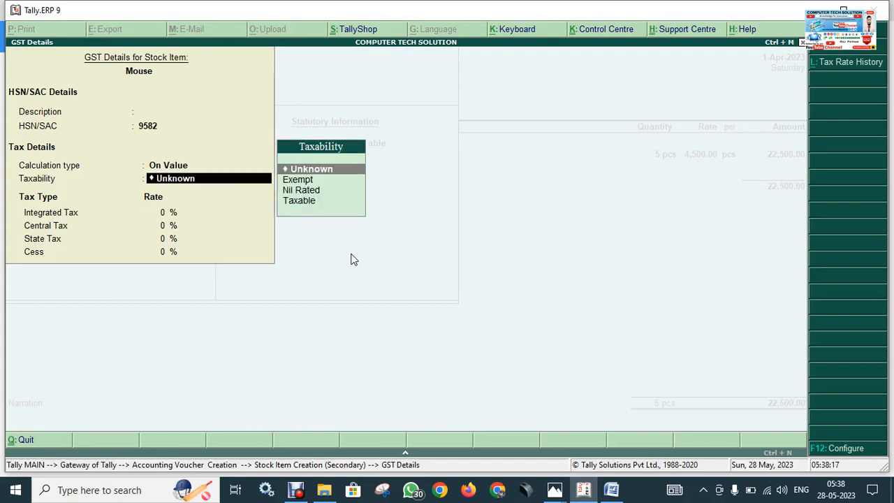
key("Down")
key("Down")
key("Up")
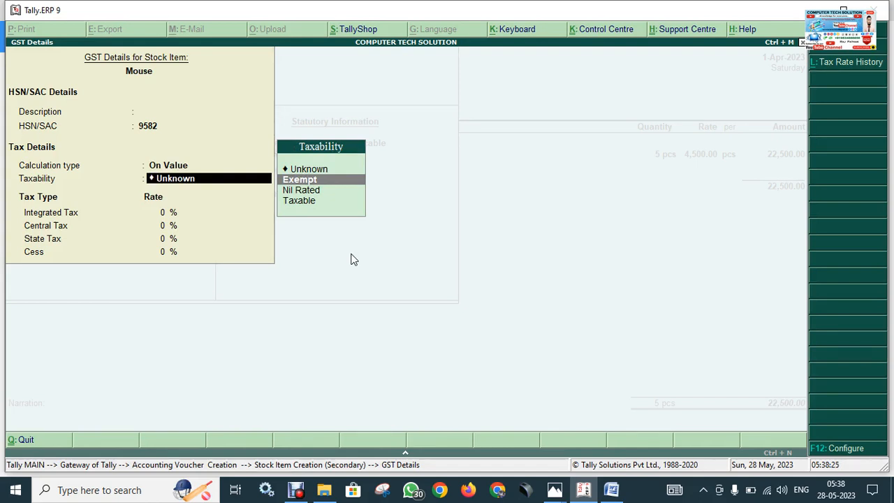
key("Return")
key("Return")
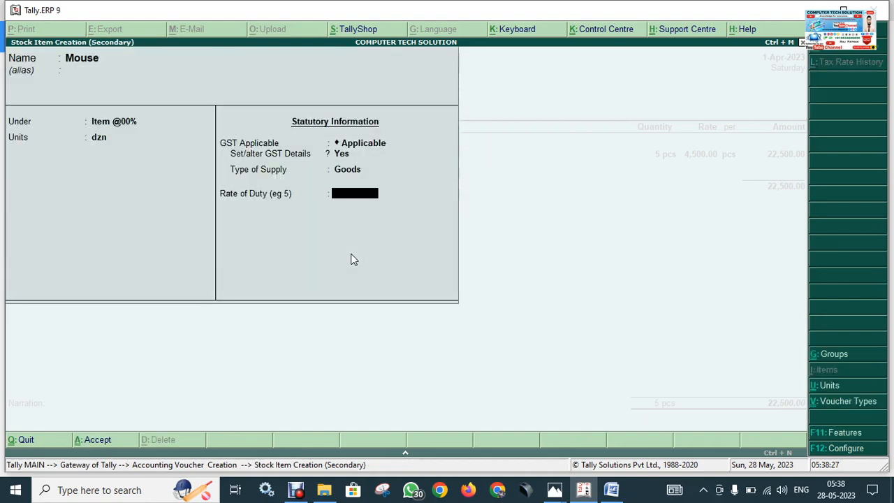
key("Return")
key("Return")
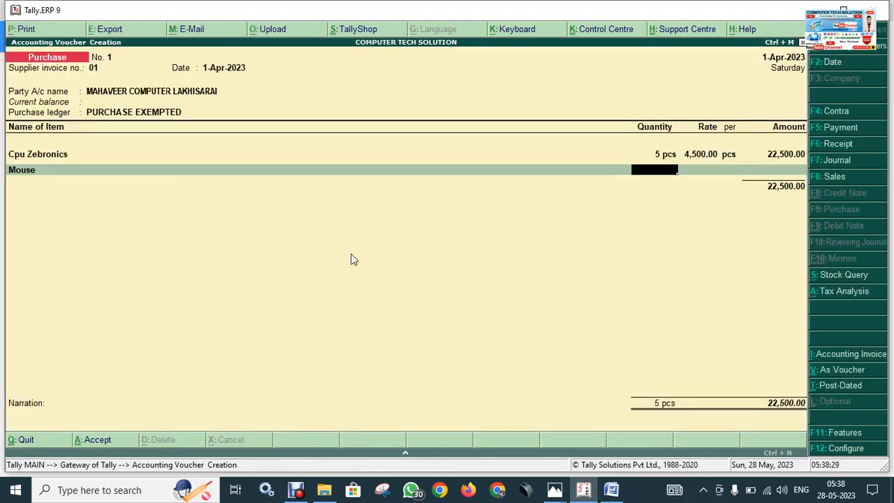
Enter a quantity of 5 dzn at a rate of 120 per dzn for Mouse in the purchase voucher
type("120")
key("Return")
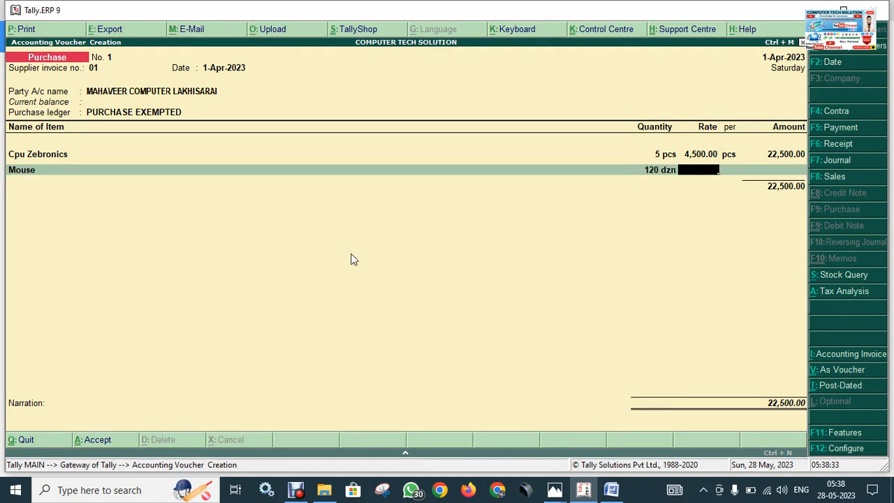
key("BackSpace")
type("5")
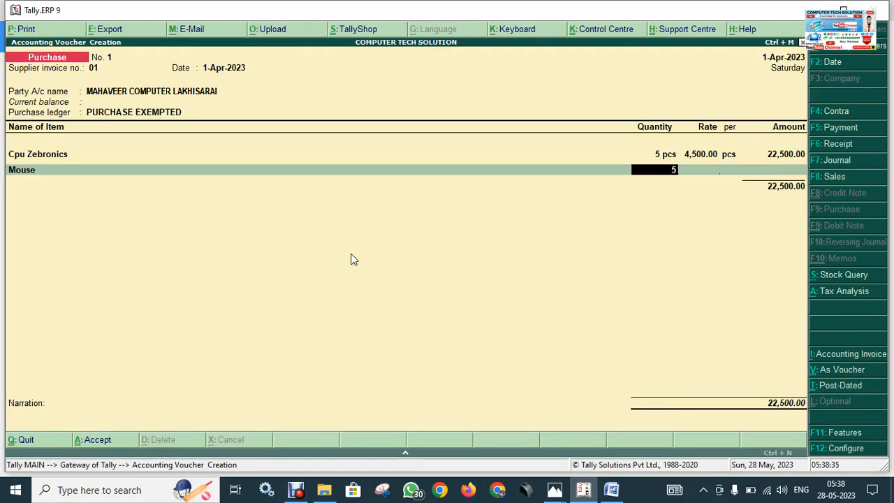
key("Return")
type("120")
key("Return")
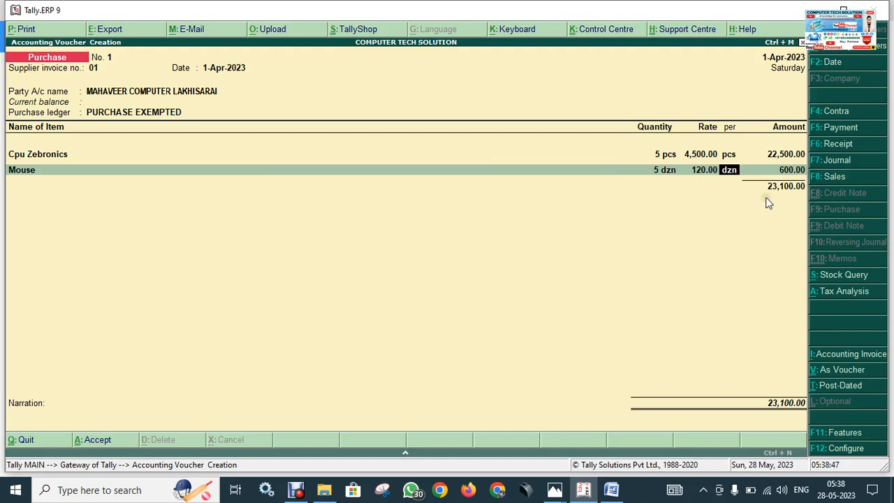
key("Return")
key("Return")
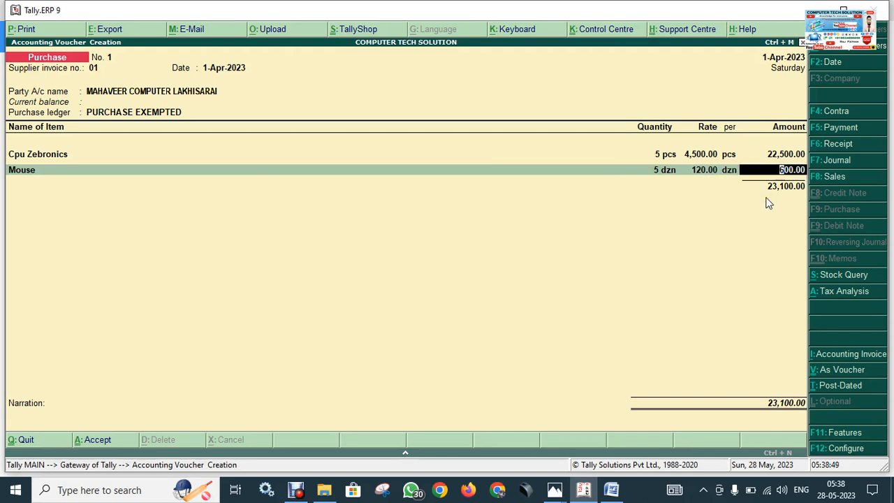
key("Return")
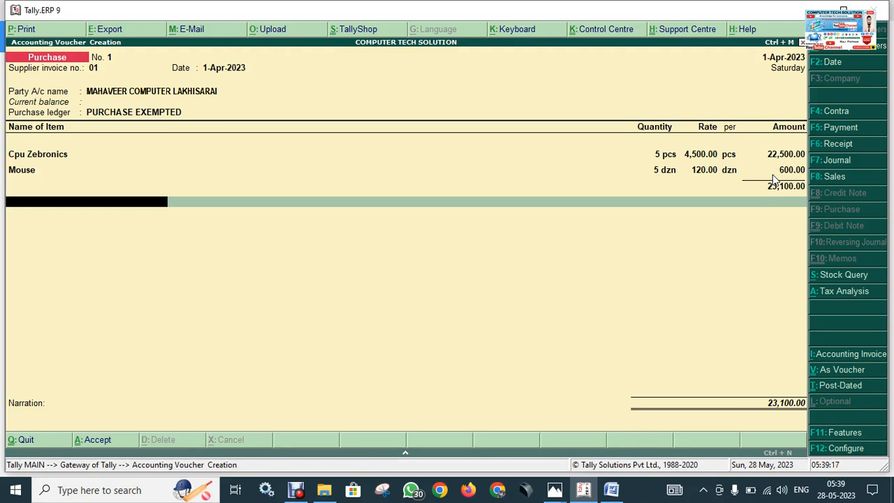
End the item list, save the purchase voucher with no narration, and return to the Gateway of Tally
key("Return")
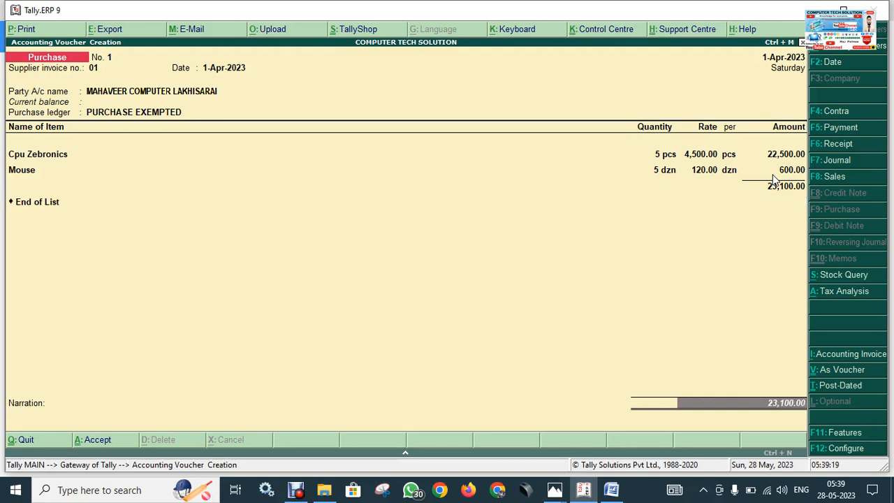
key("Return")
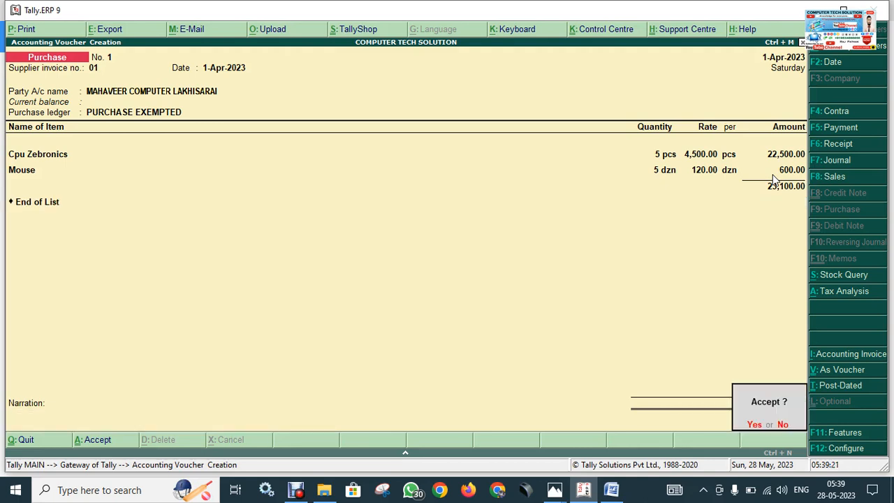
key("Return")
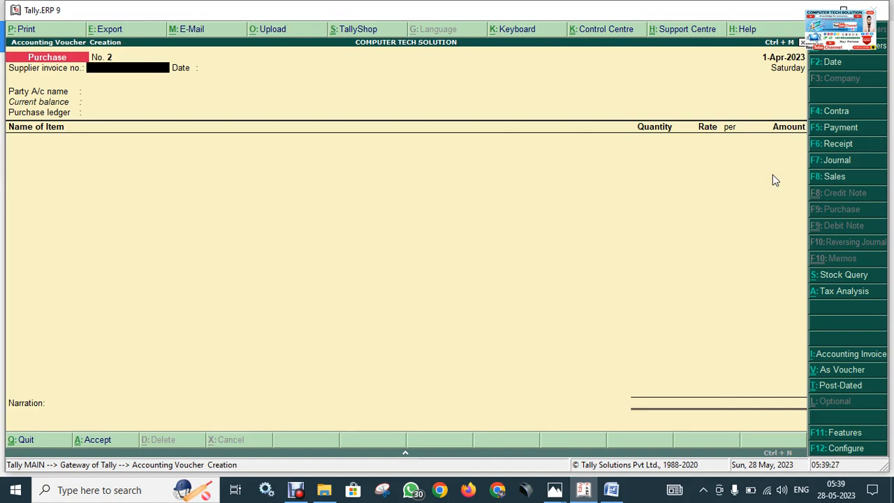
key("Escape")
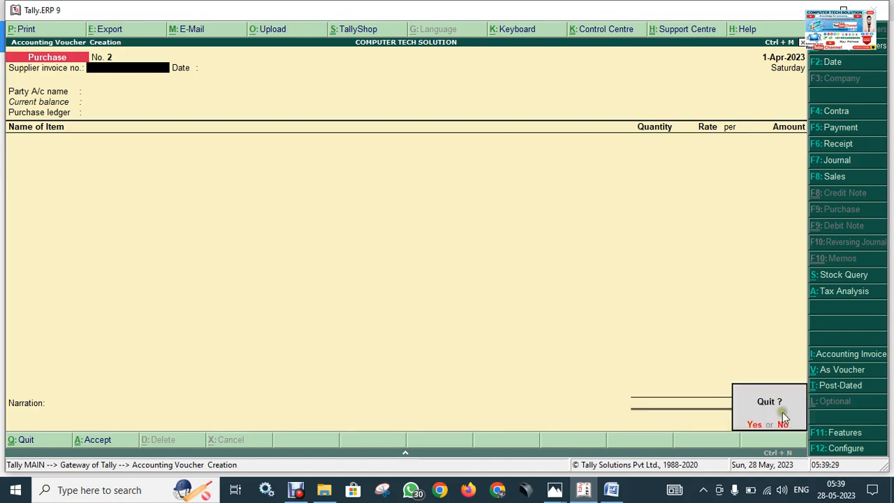
key("y")
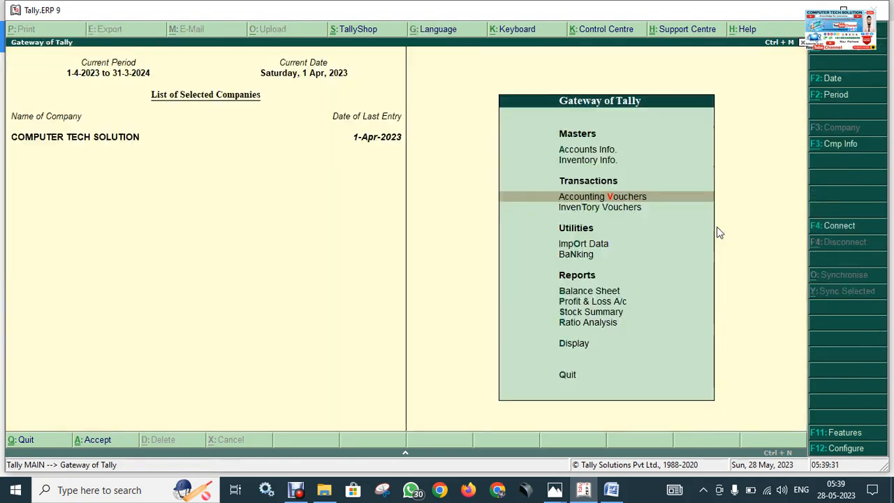
key("Escape")
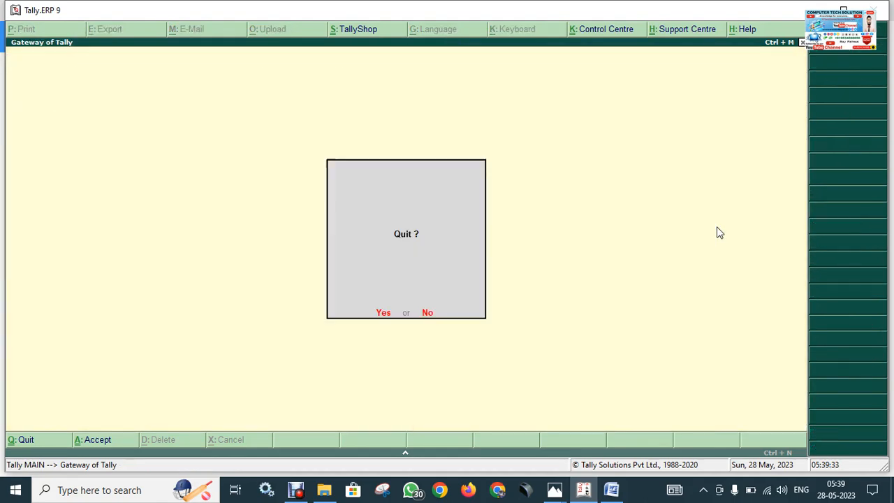
key("n")
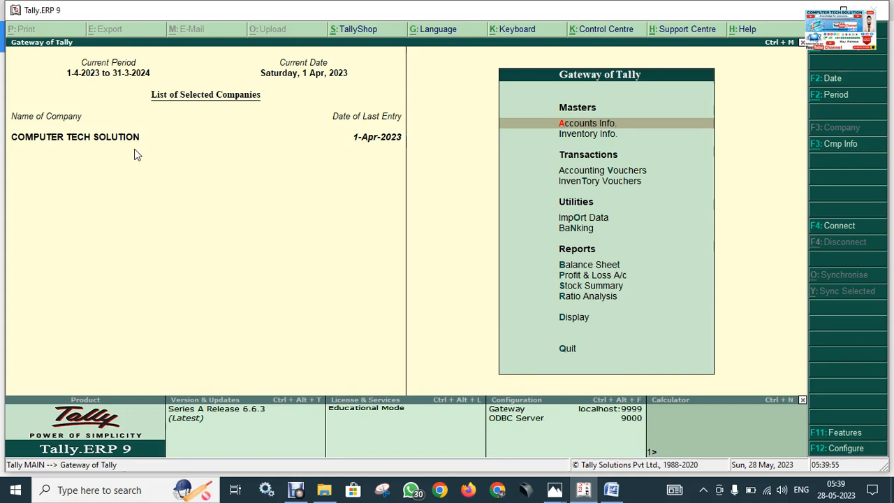
Display the Day Book report for the company
key("Down")
key("Down")
key("Down")
key("Down")
key("Down")
key("Down")
key("Down")
key("Down")
key("Down")
key("Down")
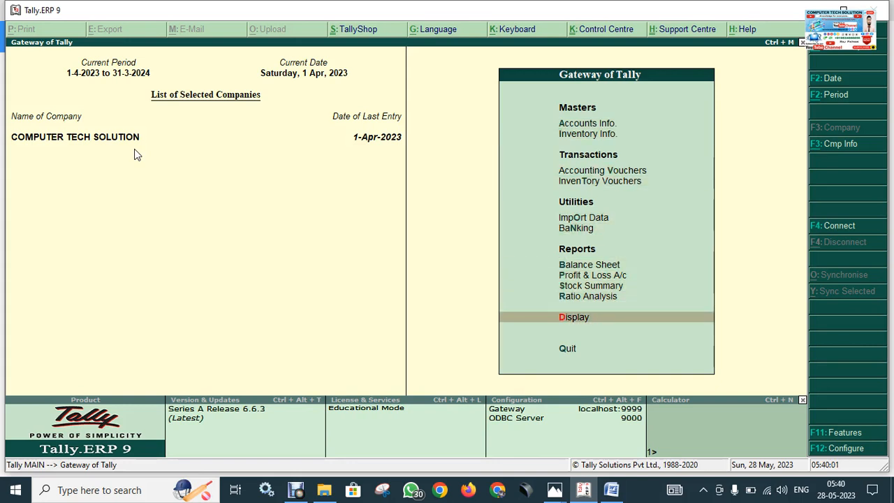
key("Return")
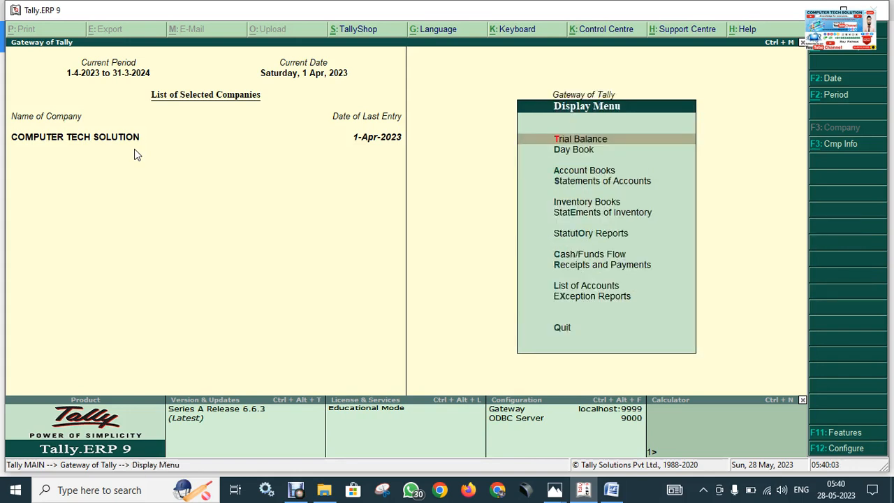
key("Down")
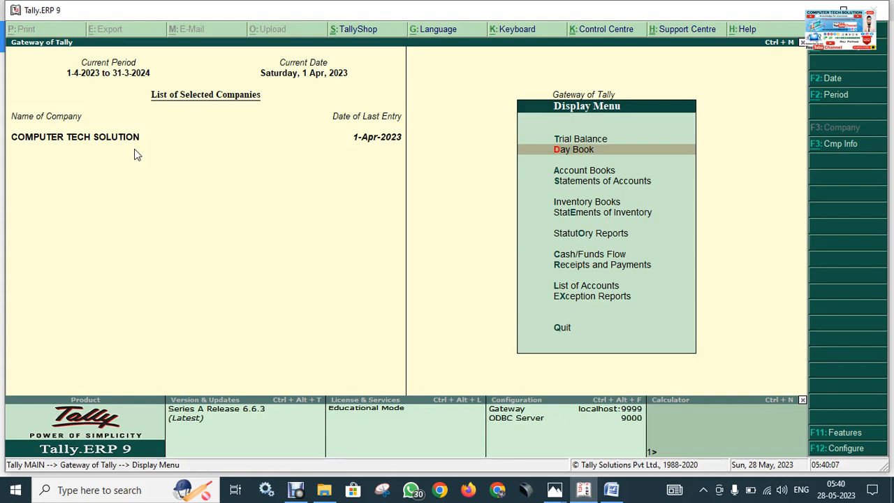
key("Return")
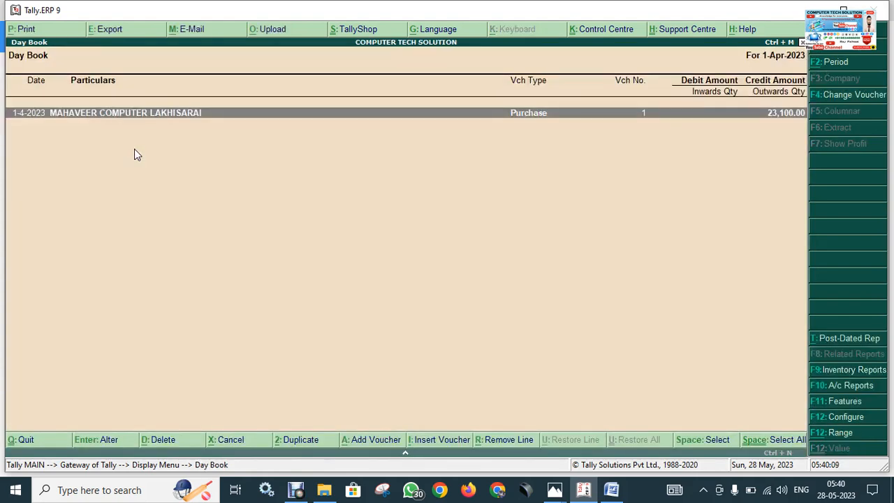
View the MAHAVEER COMPUTER LAKHISARAI purchase voucher from the Day Book without altering it, and return to the Gateway of Tally
key("Return")
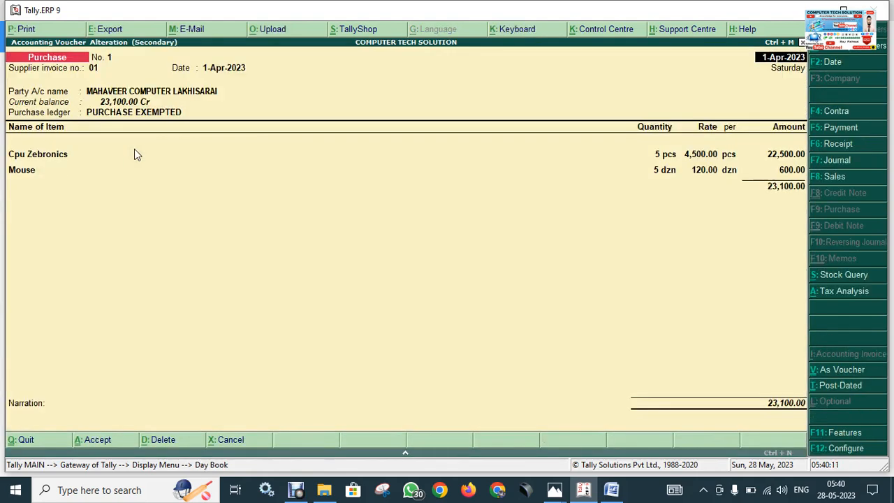
key("Escape")
key("Return")
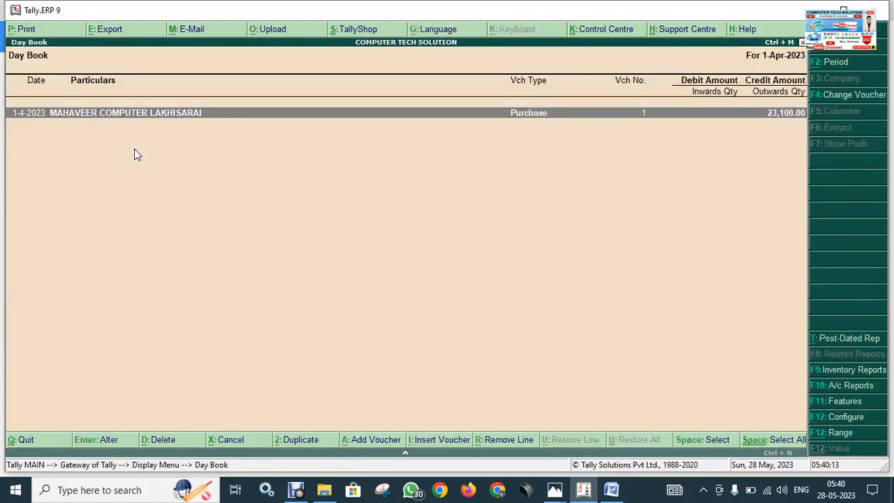
key("Escape")
key("Escape")
key("Escape")
key("Escape")
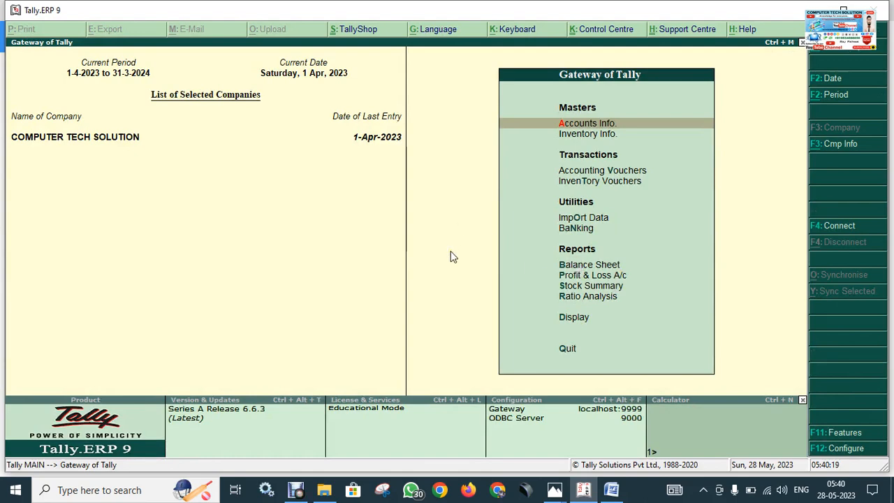
Reopen the Day Book and open purchase voucher No. 1 to check its items, quantities, rates and amounts
key("d")
key("y")
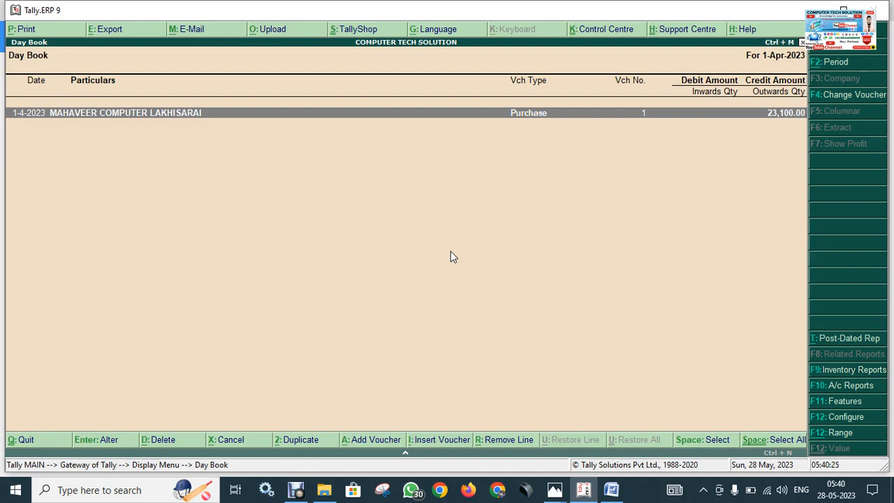
key("Return")
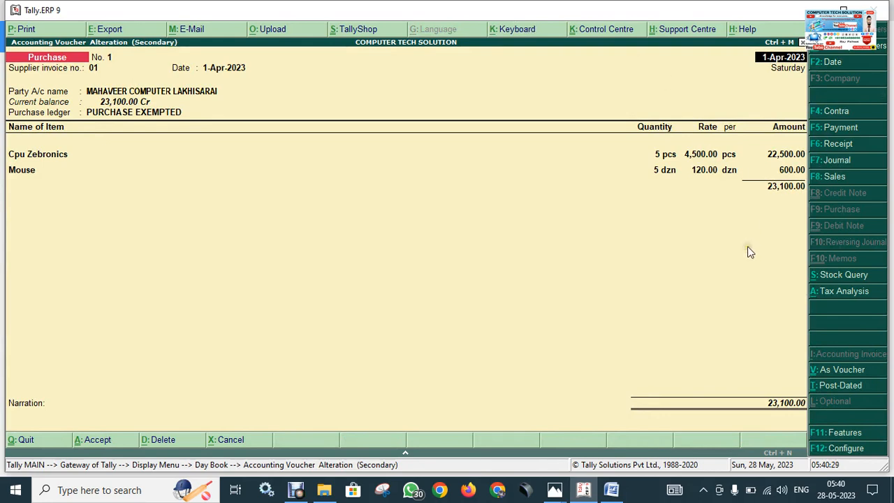
Review the print settings for the purchase voucher and leave them without printing
left_click(25, 31)
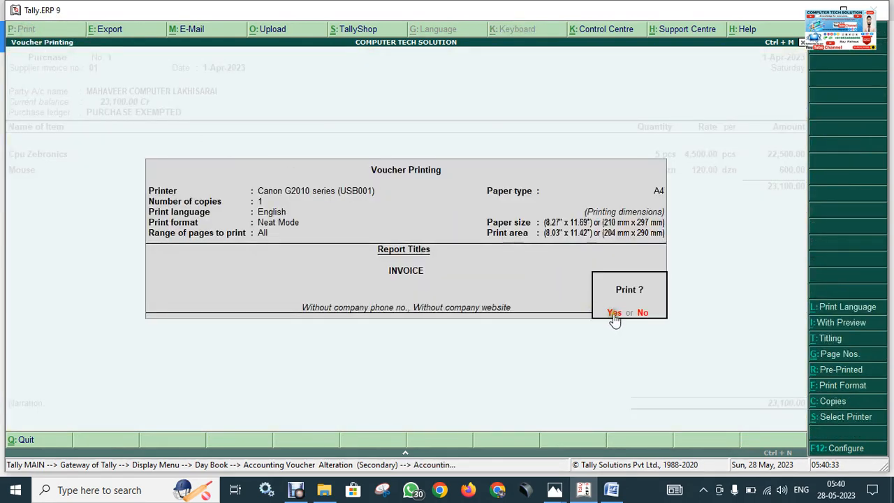
left_click(722, 254)
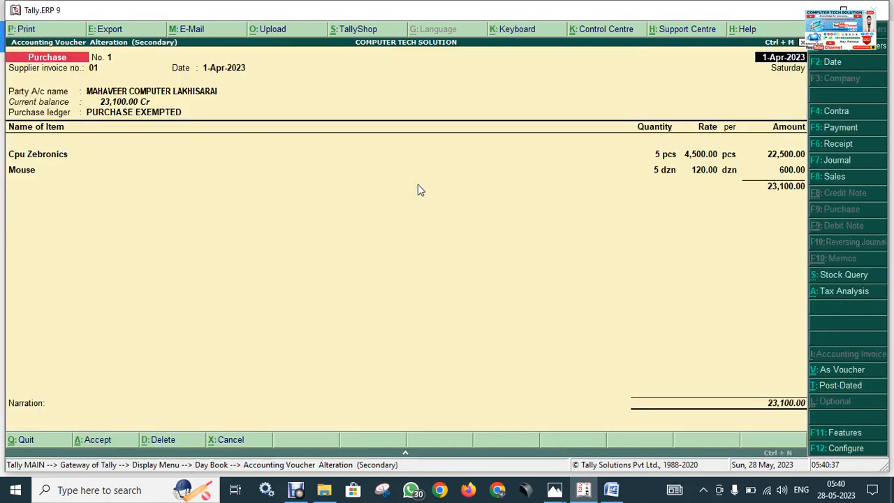
Switch to the Tally notes in Microsoft Word and add the bullet "ALT+P –PRINT BILL" below the ALT+C line
left_click(619, 493)
left_click(598, 492)
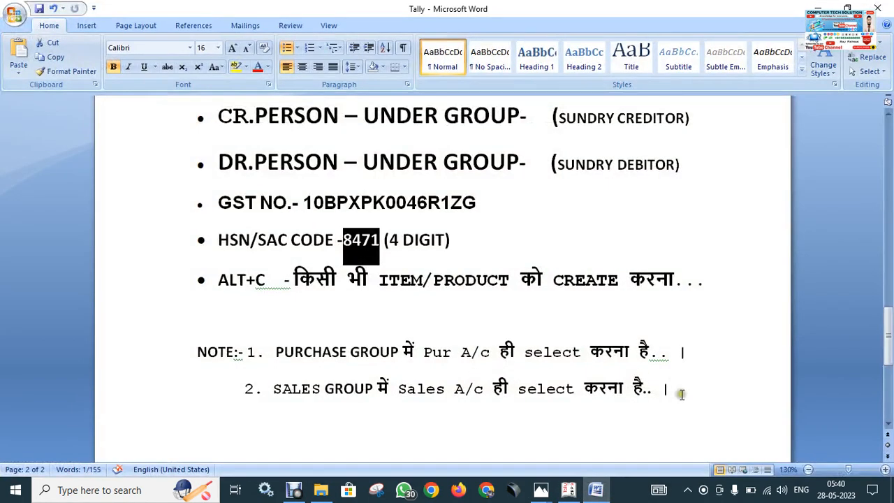
left_click(714, 283)
key("Return")
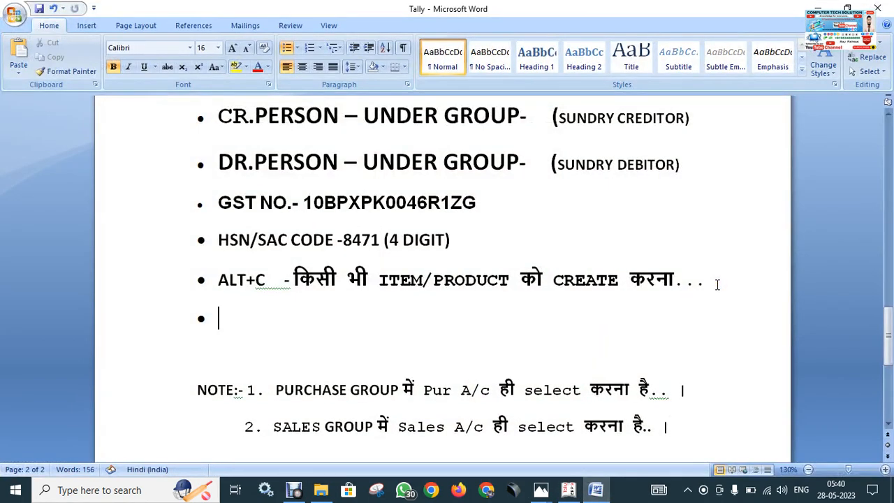
type("ALT")
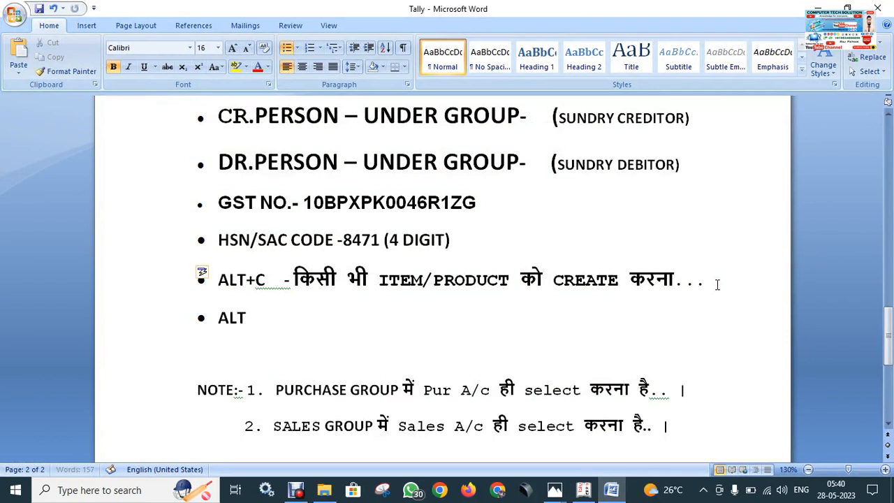
type("+P -PRINT BL")
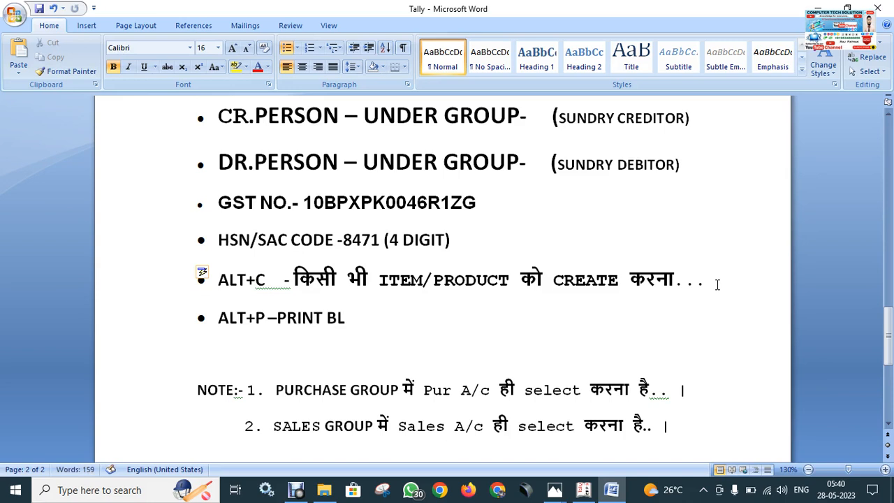
key("BackSpace")
type("ILL")
Switch back to Tally.ERP 9, send the purchase voucher to the Canon G2010 series printer, and minimize the printer status window
left_click(583, 490)
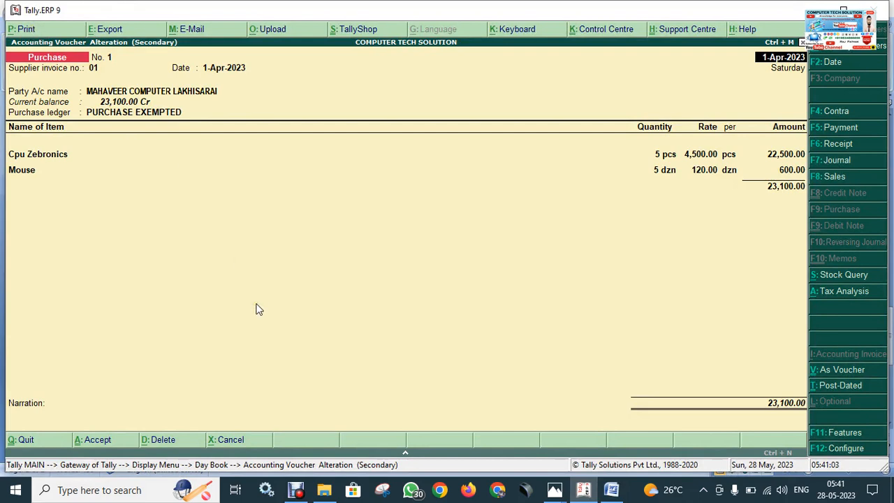
key("alt+p")
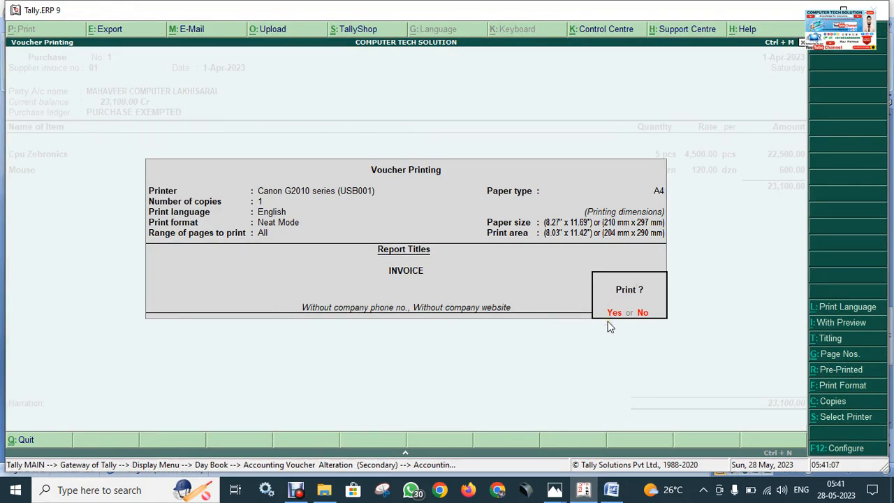
key("Return")
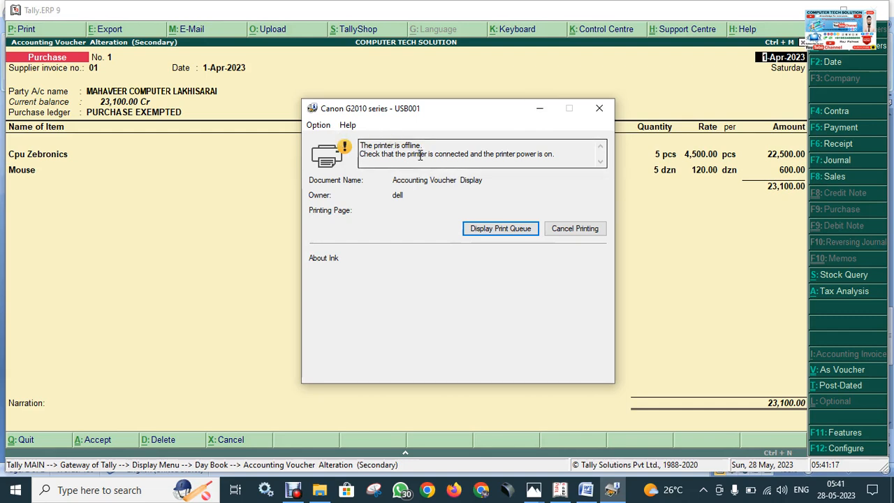
left_click(535, 109)
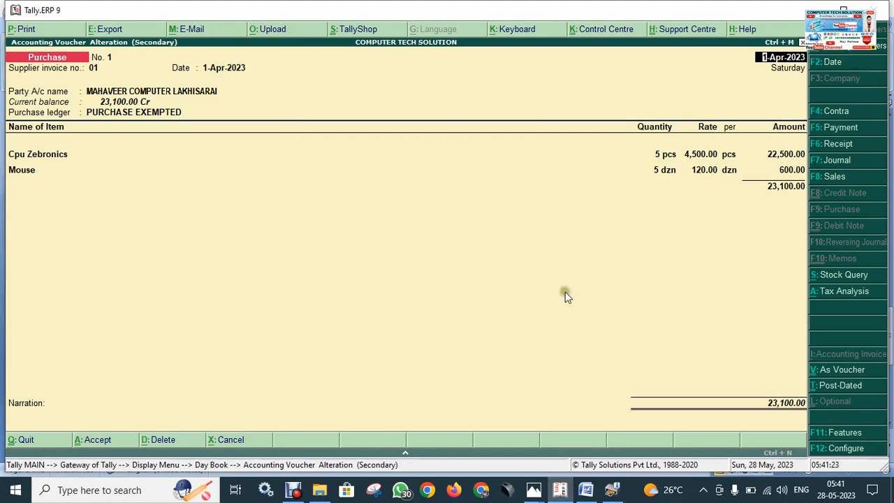
Switch to Bill.jpeg in Photos, examine the tax invoice's header and goods table, and return to the purchase voucher in Tally.ERP 9
mouse_move(533, 489)
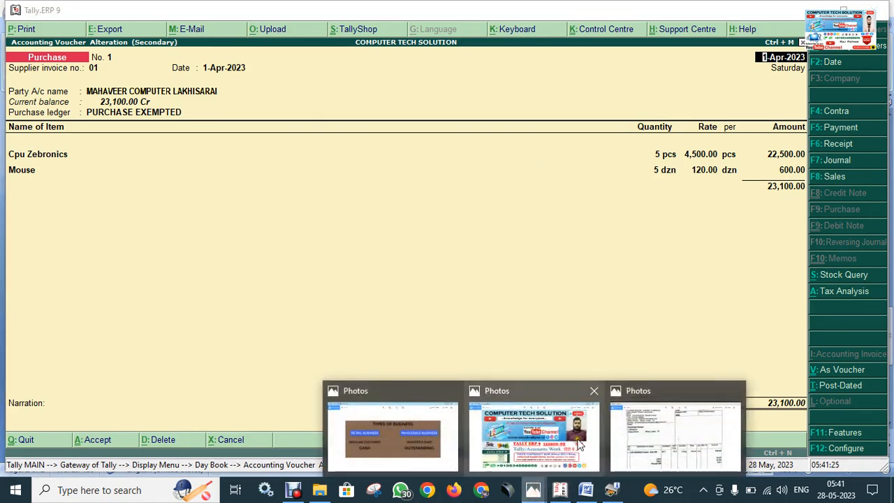
left_click(674, 436)
left_click_drag(367, 226, 373, 345)
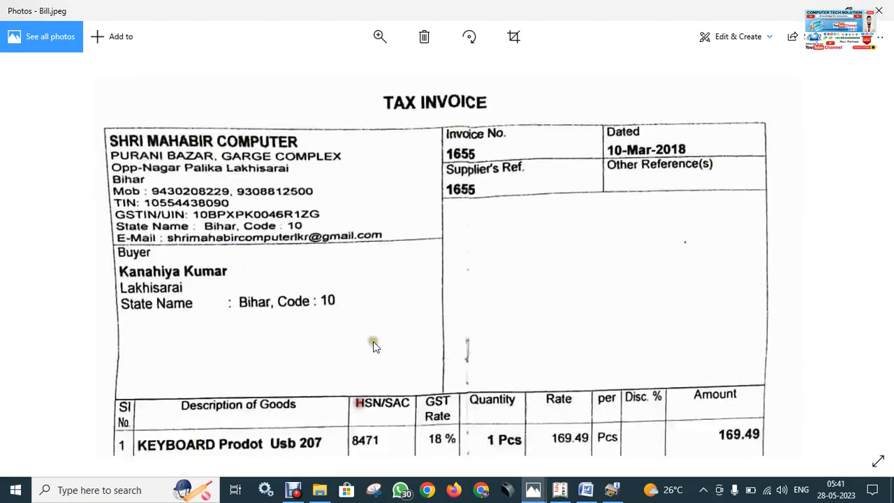
left_click_drag(416, 381, 393, 241)
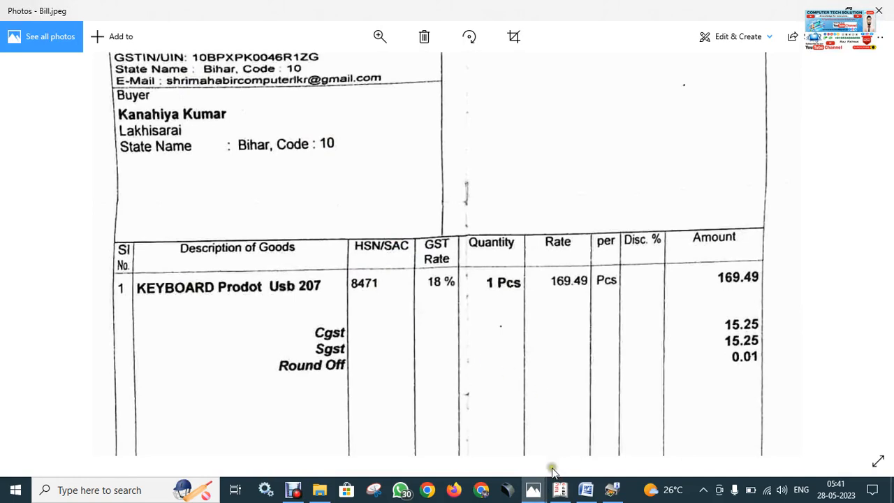
left_click(534, 493)
left_click(559, 489)
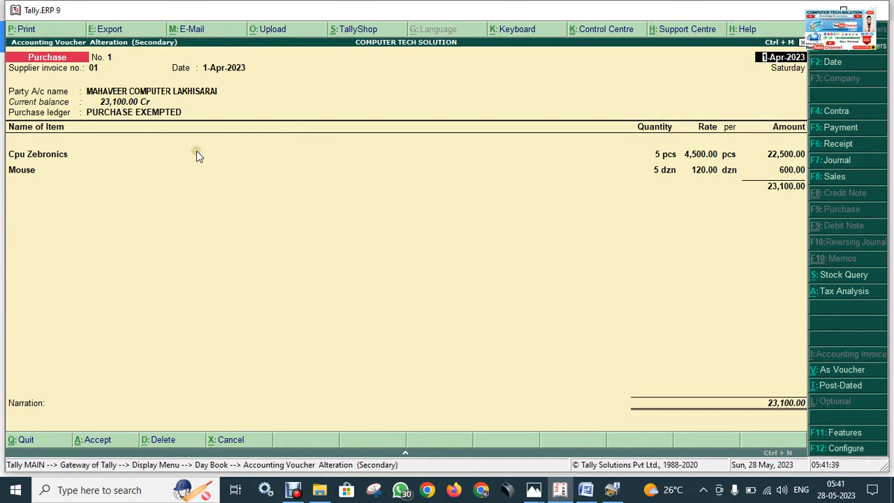
left_click(146, 144)
left_click(231, 190)
left_click(311, 277)
left_click(307, 155)
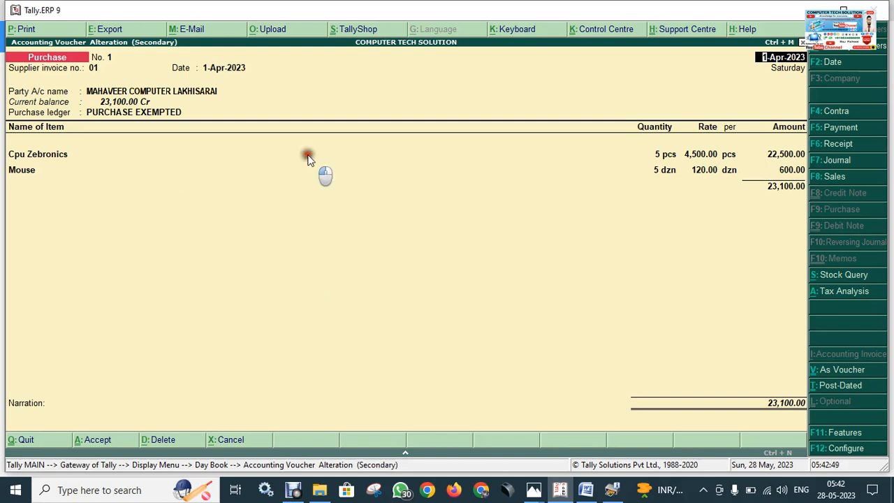